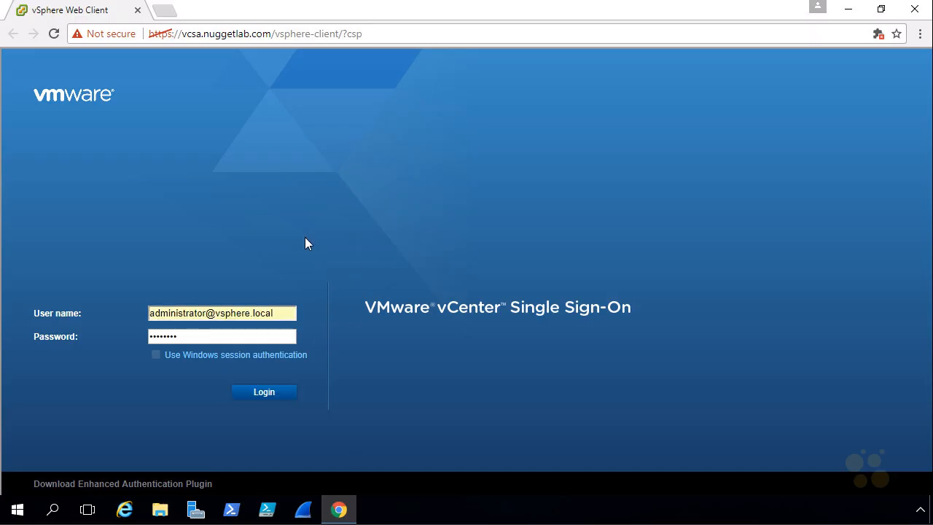
Sign in and view VM-5's summary: powered-off Ubuntu VM on esxi-3.nuggetlab.com using iSCSI-Datastore
left_click(281, 393)
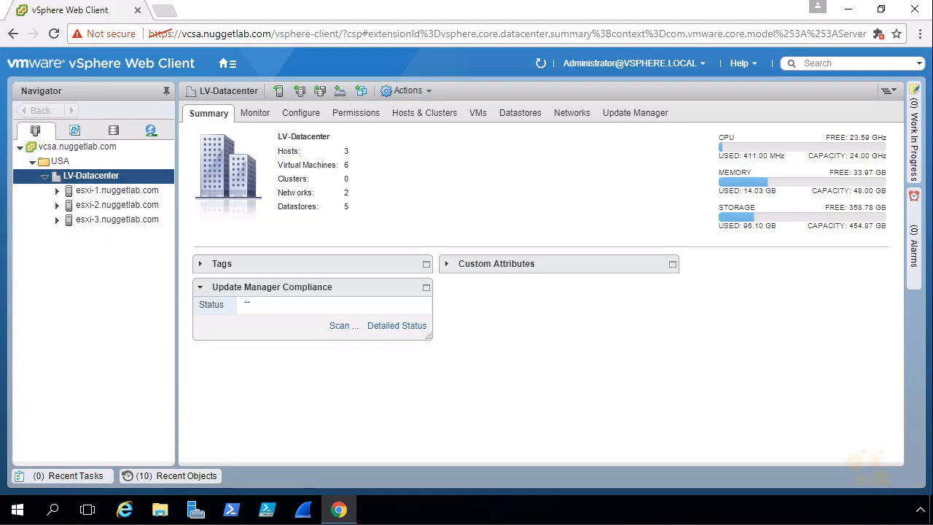
left_click(74, 131)
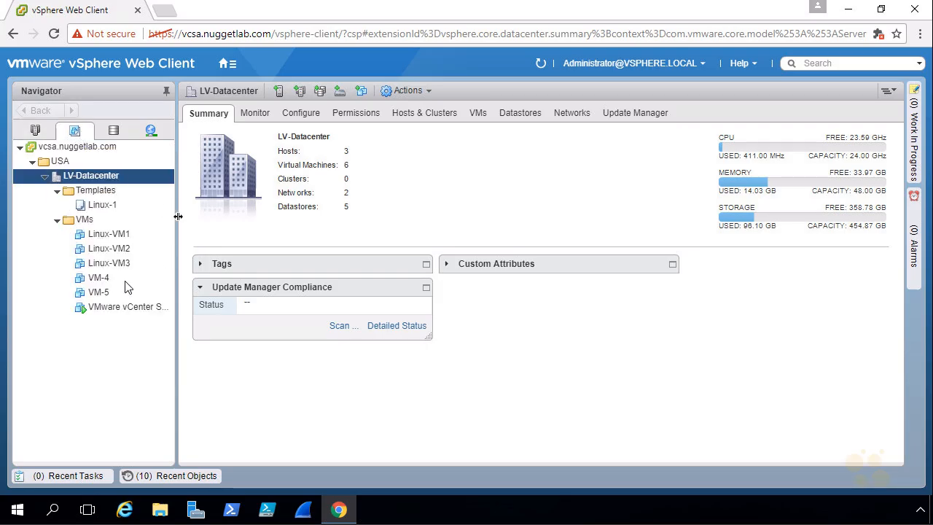
left_click(99, 294)
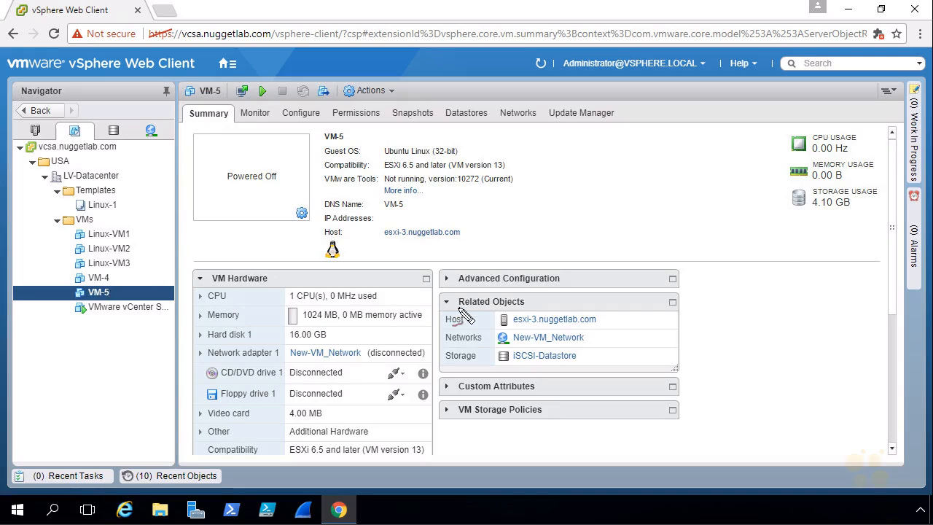
mouse_move(456, 312)
left_mouse_down()
mouse_move(526, 303)
mouse_move(462, 319)
left_mouse_up()
left_click_drag(584, 295, 581, 310)
left_click_drag(556, 343, 561, 327)
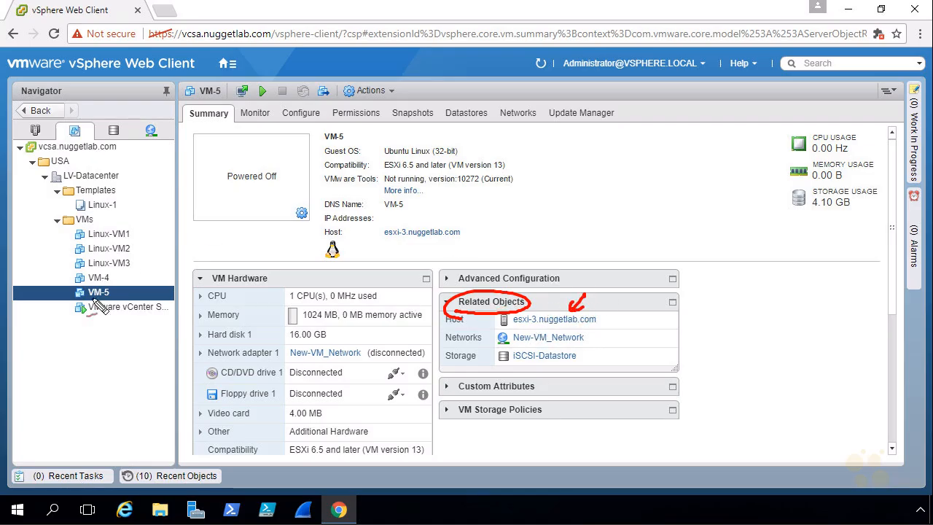
mouse_move(610, 330)
left_mouse_down()
mouse_move(594, 340)
mouse_move(592, 359)
left_mouse_up()
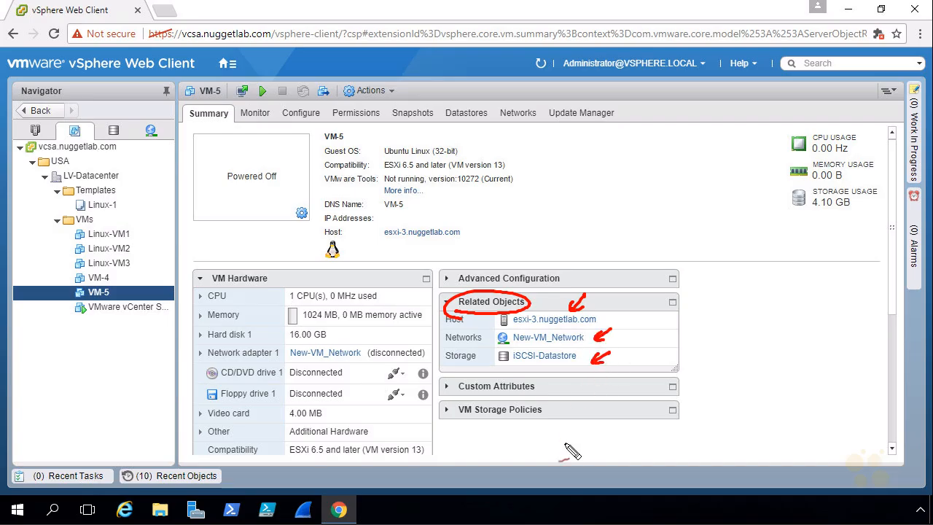
key("Escape")
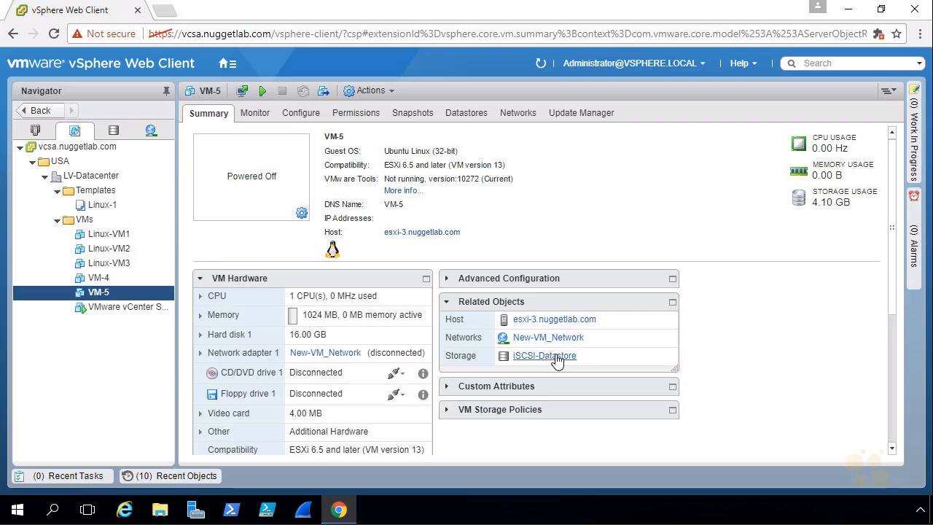
Browse VM-5's folder of files on iSCSI-Datastore, then return to VM-5 in the inventory
left_click(468, 116)
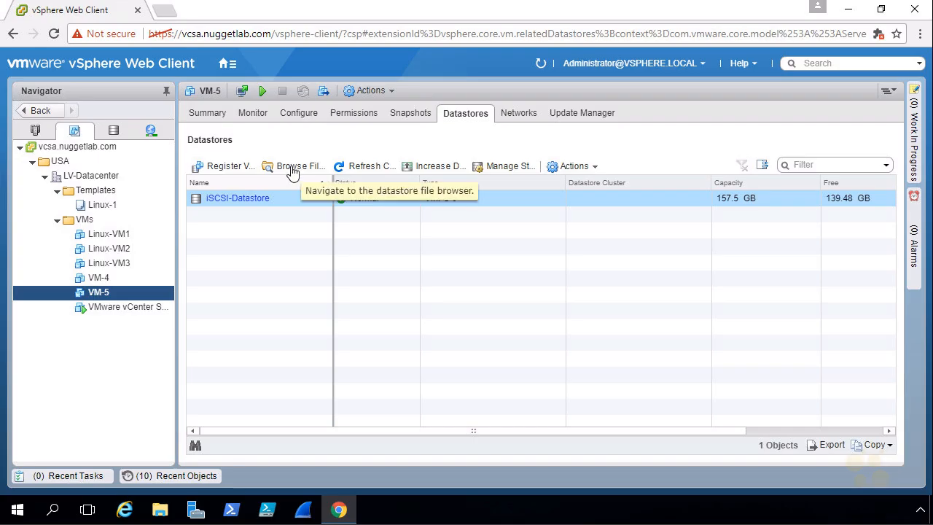
left_click(297, 170)
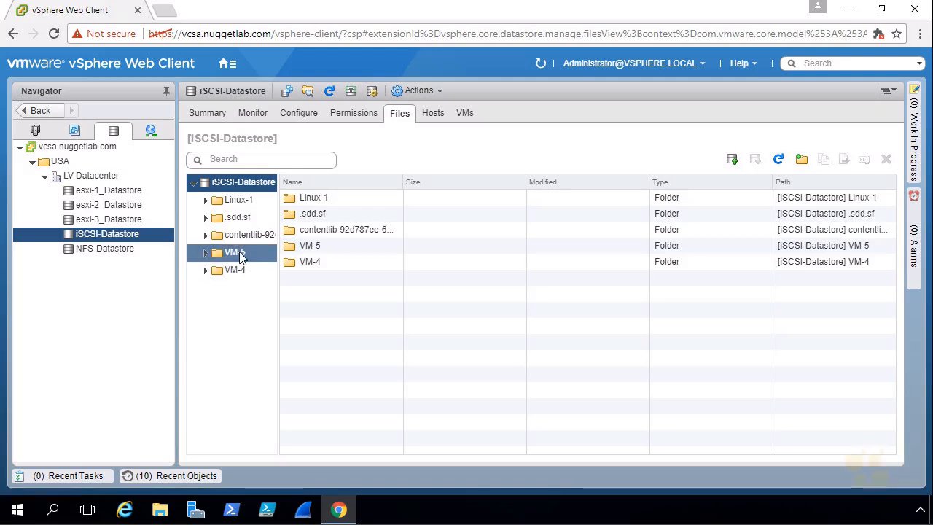
left_click(240, 254)
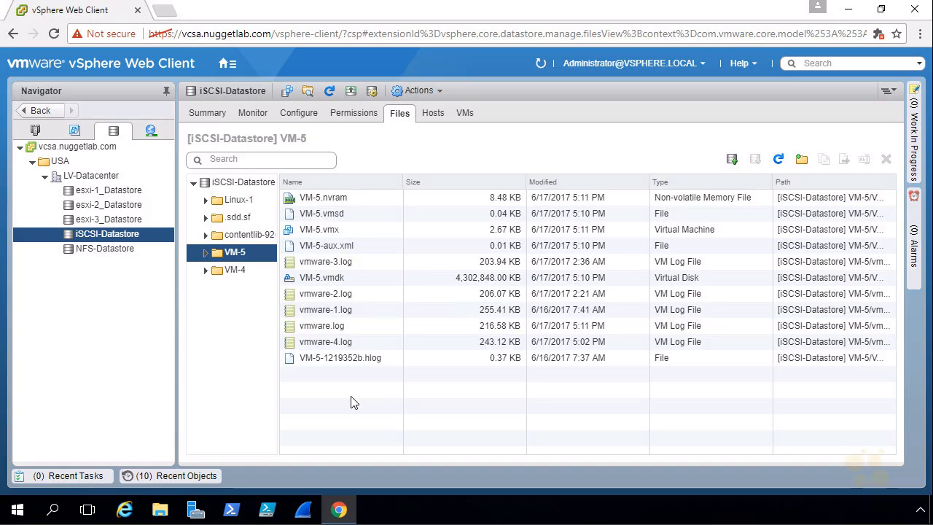
left_click(75, 132)
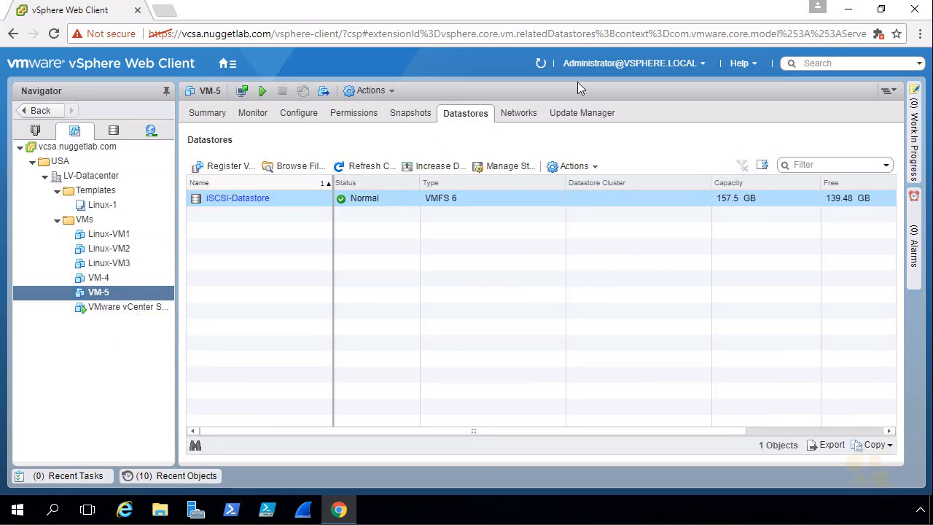
Make the browser full screen and remove VM-5 from the inventory
left_click(922, 36)
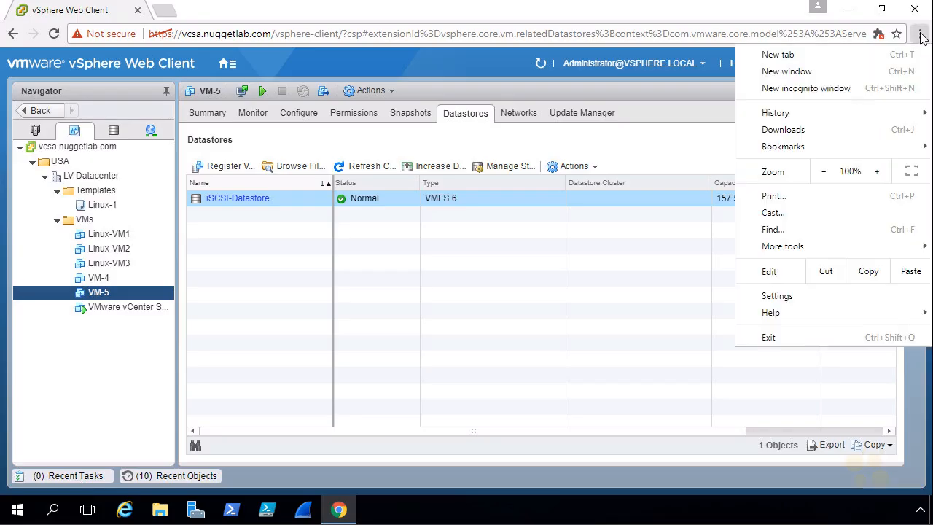
left_click(911, 170)
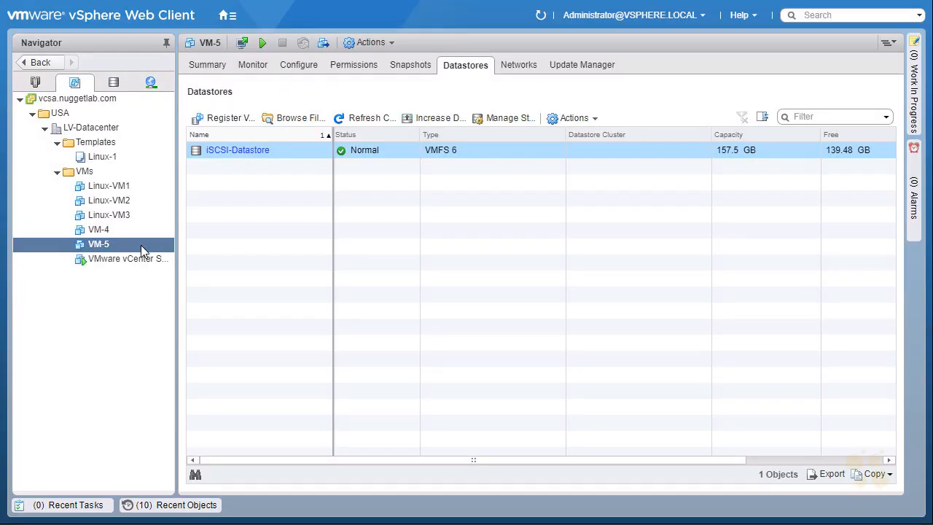
right_click(142, 246)
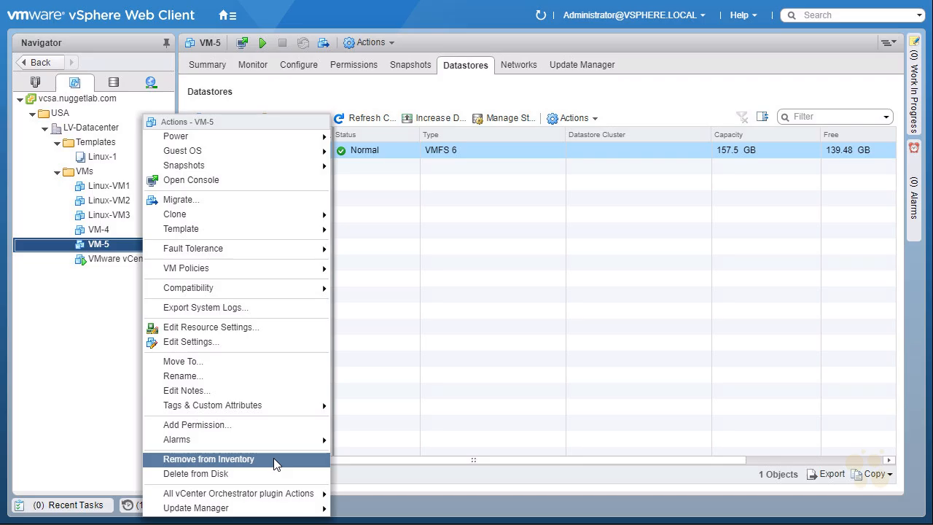
left_click(276, 460)
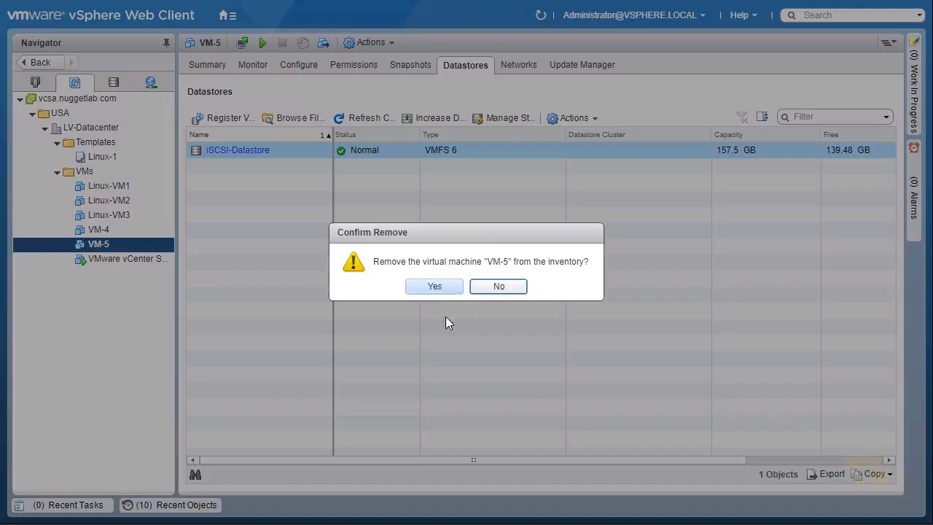
left_click(435, 287)
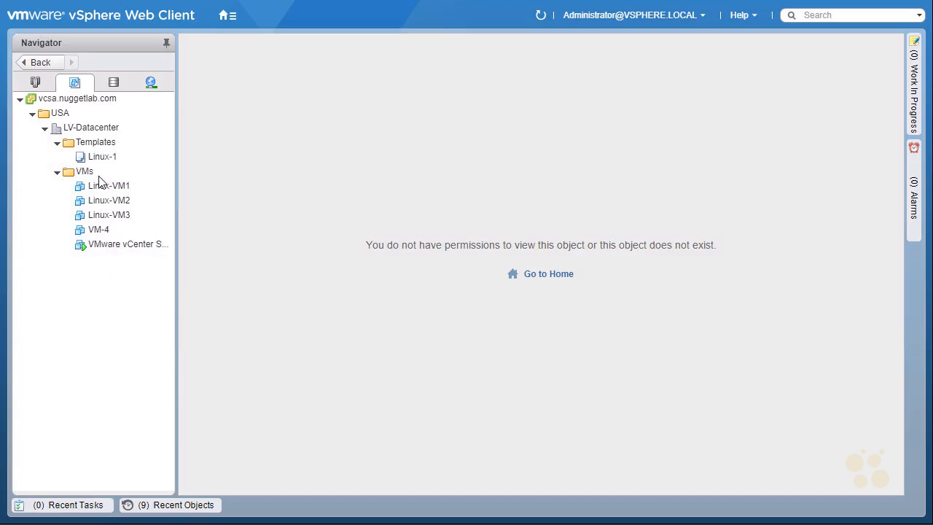
Check VM-4 and Linux-VM3, then select the VMs folder listing the remaining five VMs
left_click(106, 230)
left_click(105, 212)
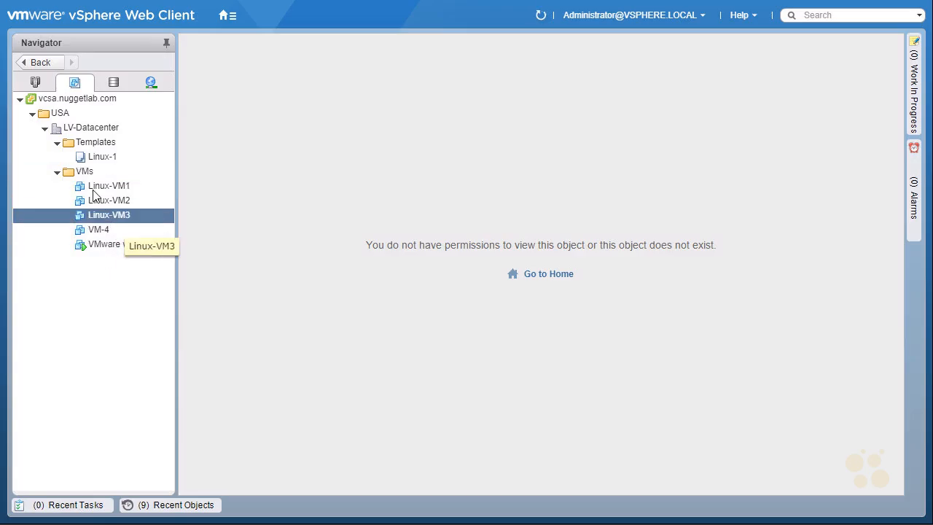
left_click(84, 173)
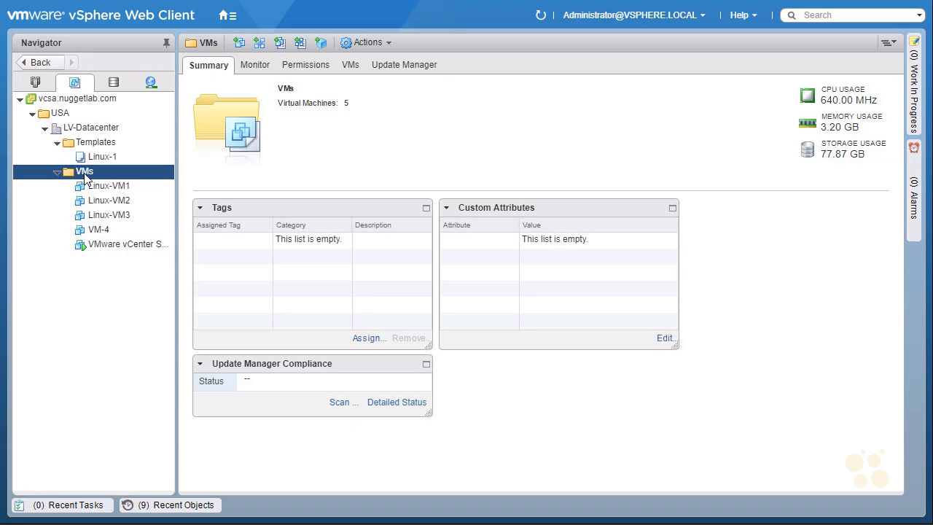
Refresh iSCSI-Datastore's Files view, open the VM-5 folder and bring up actions for VM-5.vmx
left_click(113, 83)
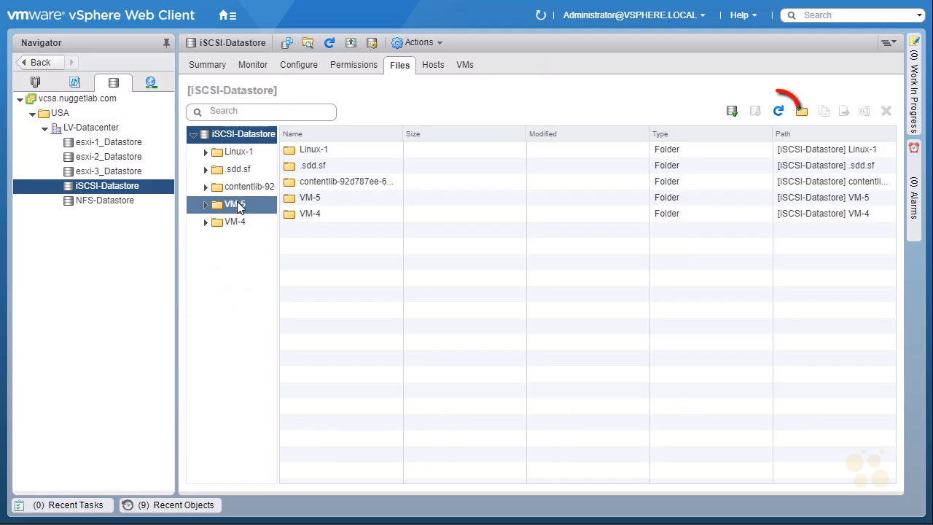
left_click(778, 110)
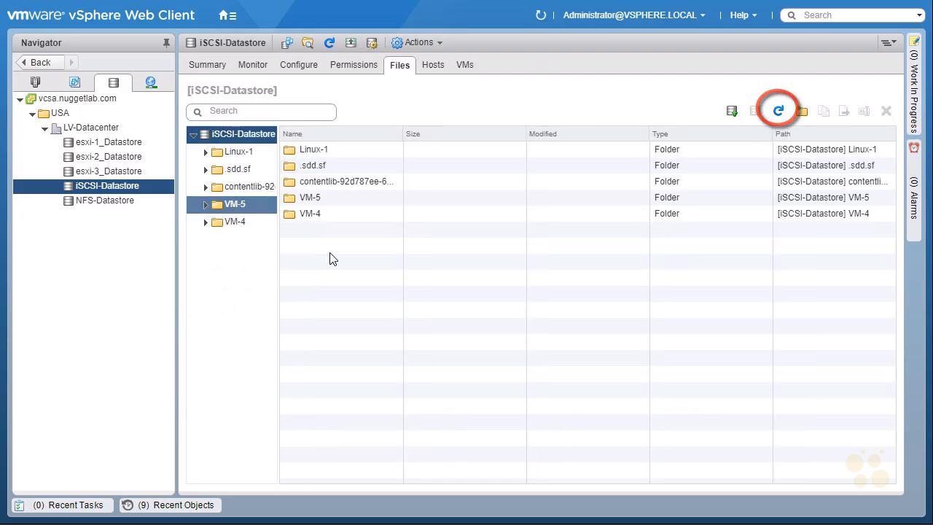
left_click(244, 202)
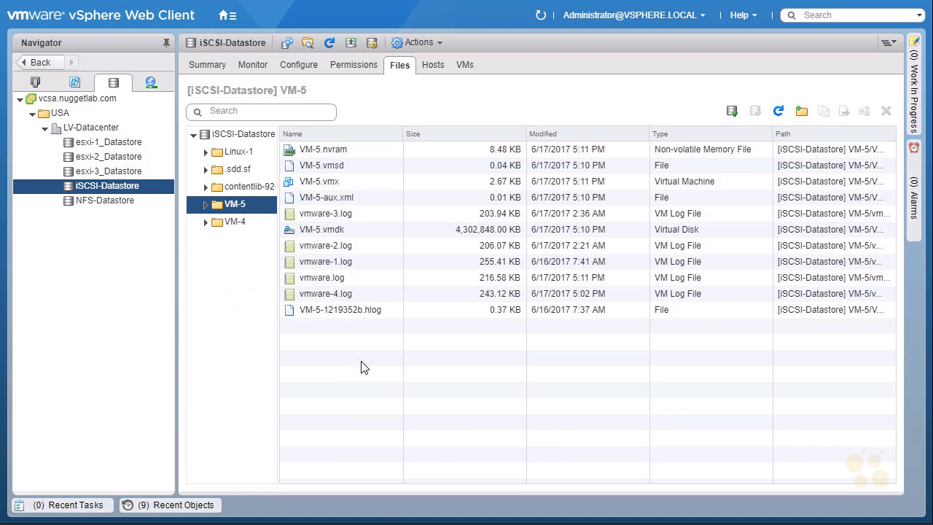
right_click(350, 185)
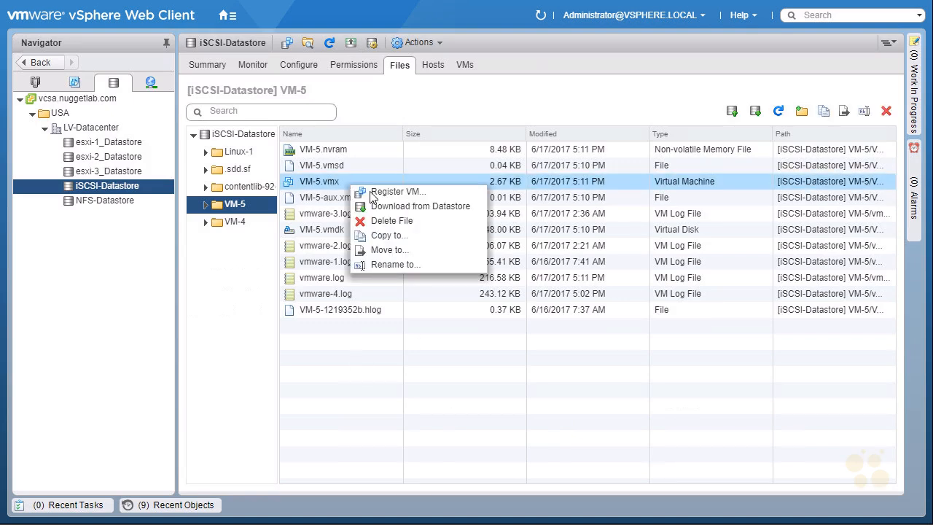
Register VM-5.vmx as a VM in the USA > VMs folder on host esxi-3.nuggetlab.com
left_click(438, 192)
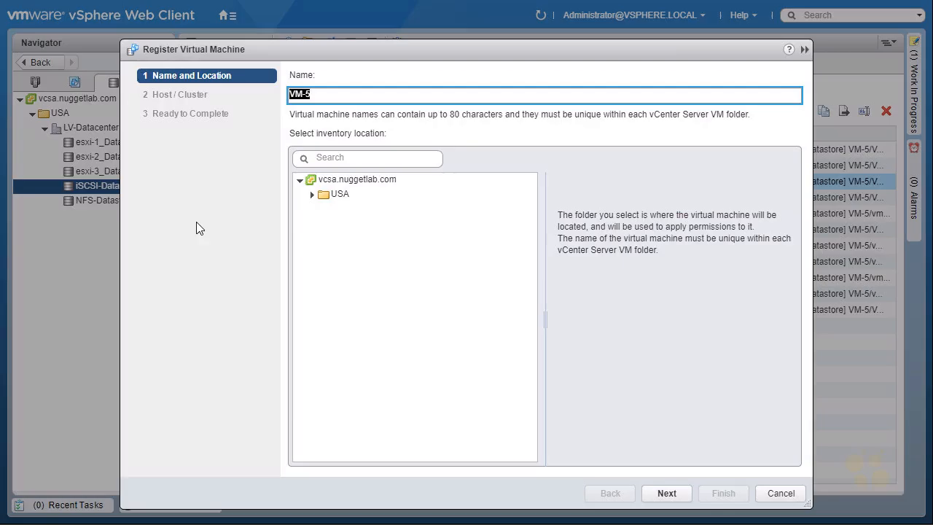
left_click(312, 194)
left_click(364, 238)
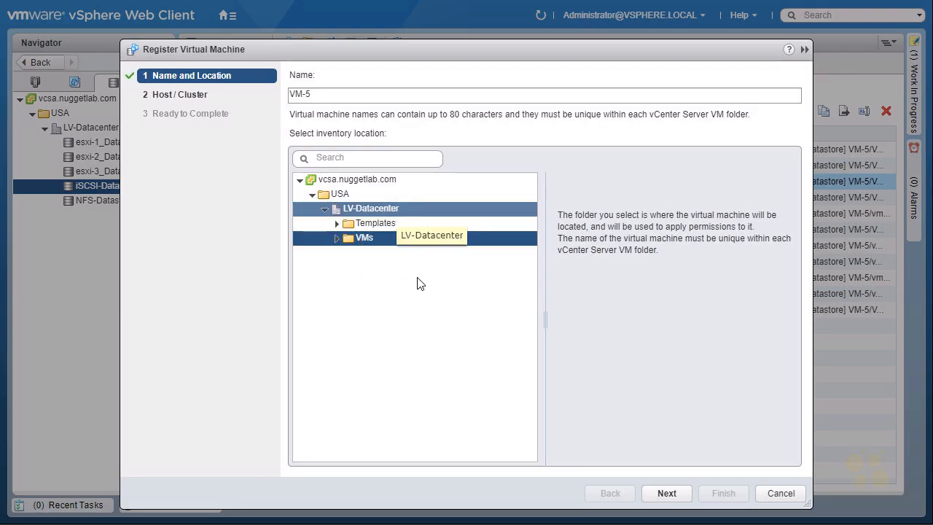
left_click(665, 493)
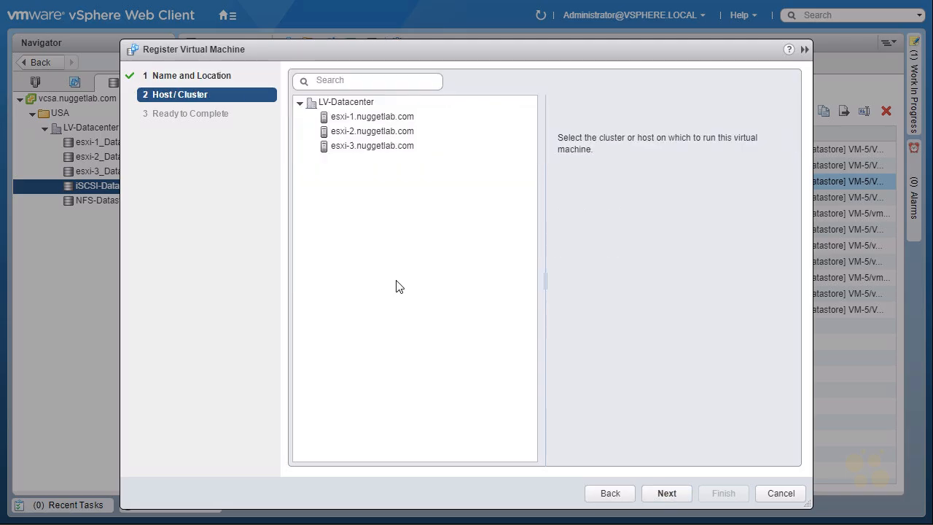
left_click(373, 145)
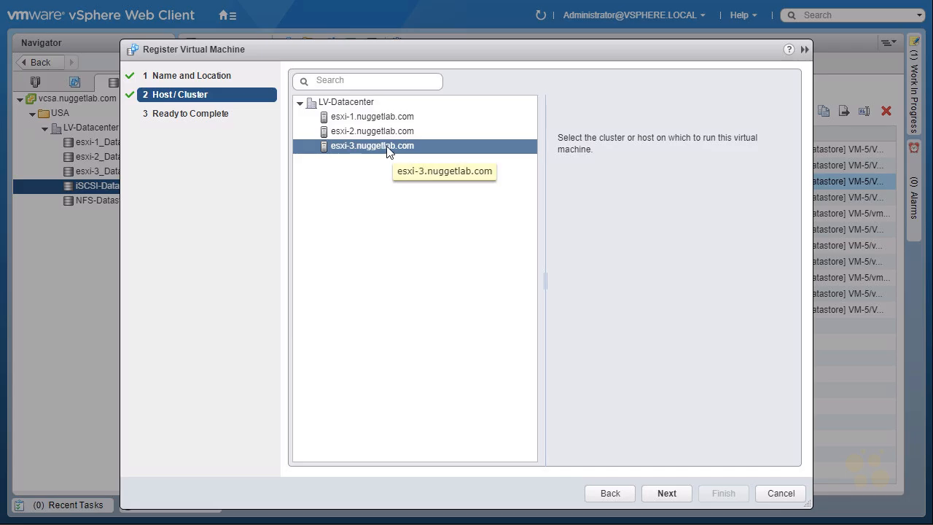
left_click(670, 495)
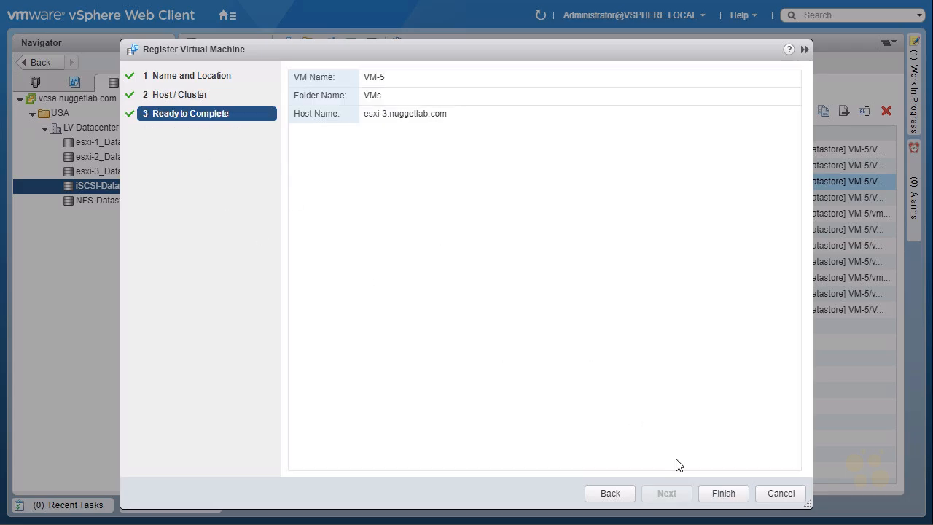
left_click(721, 494)
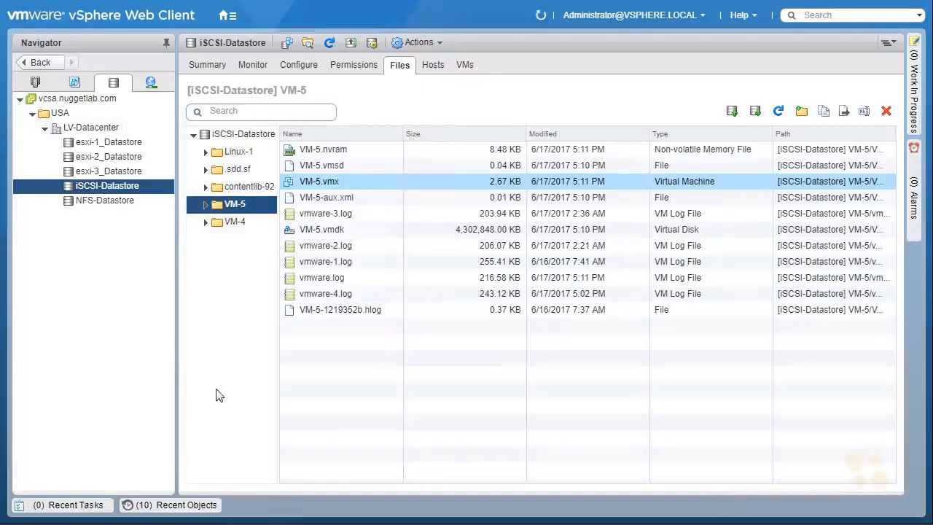
Check recent tasks, then open VM-5's summary showing esxi-3.nuggetlab.com and iSCSI-Datastore
left_click(79, 508)
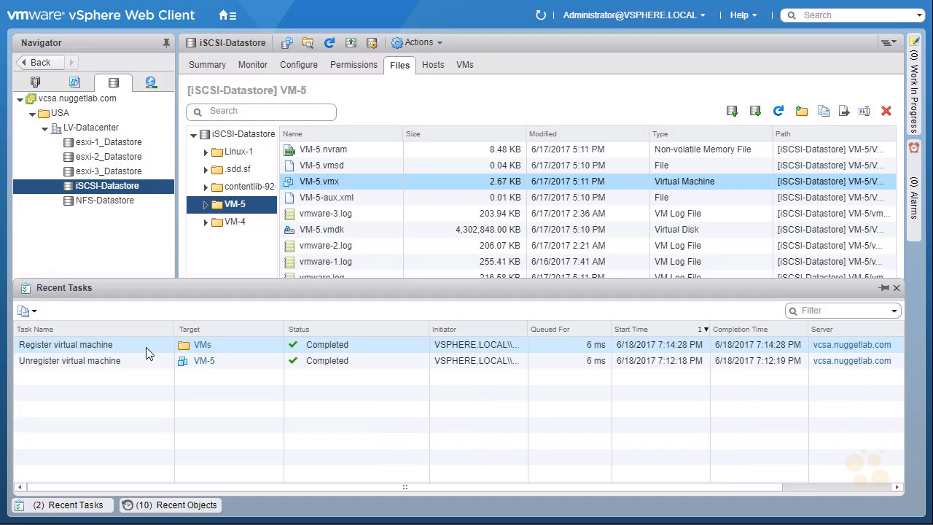
left_click(74, 82)
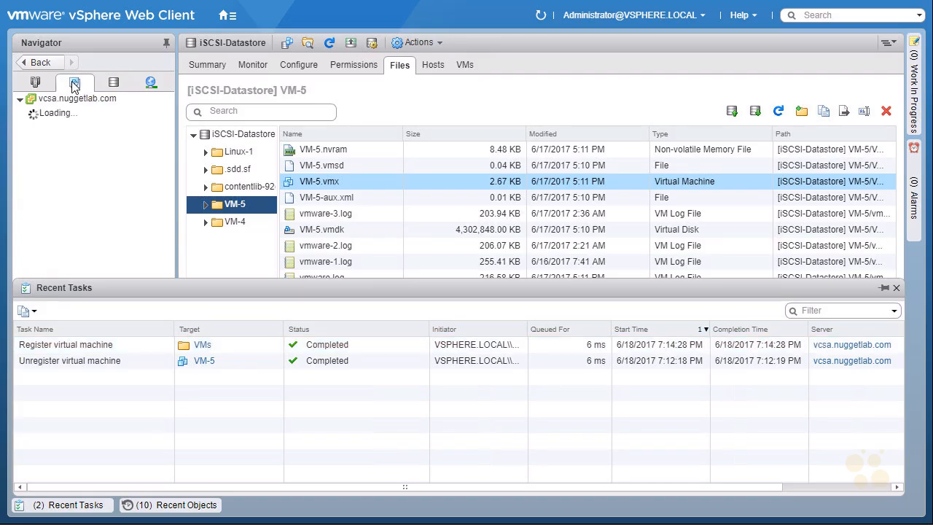
left_click(76, 509)
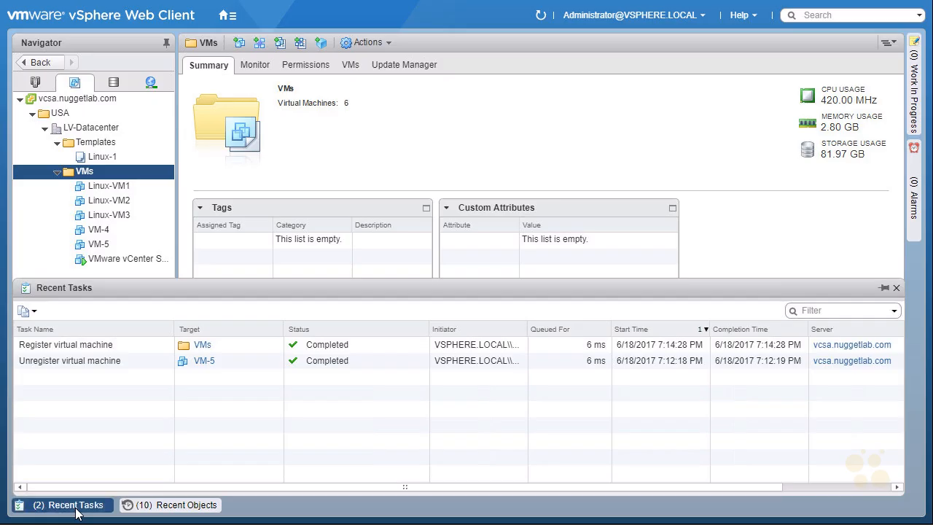
left_click(114, 244)
left_click(206, 66)
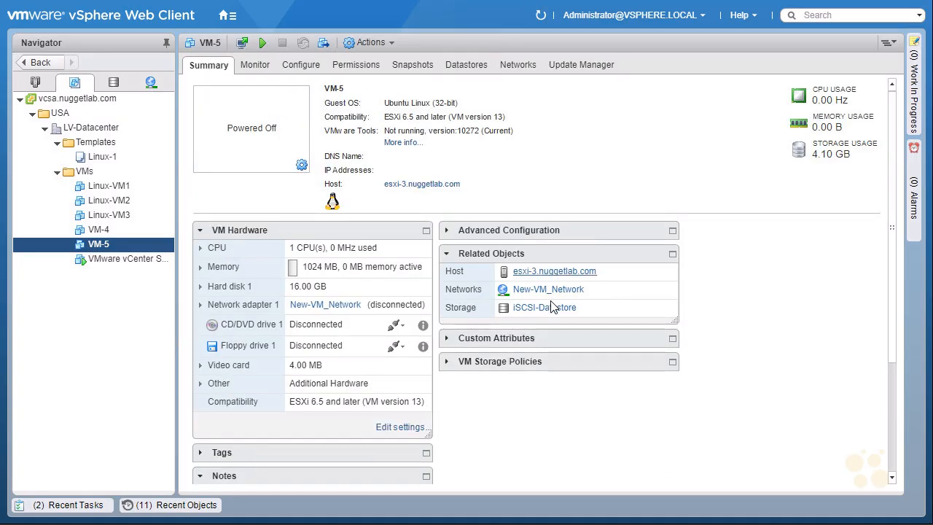
left_click(201, 231)
left_click(201, 232)
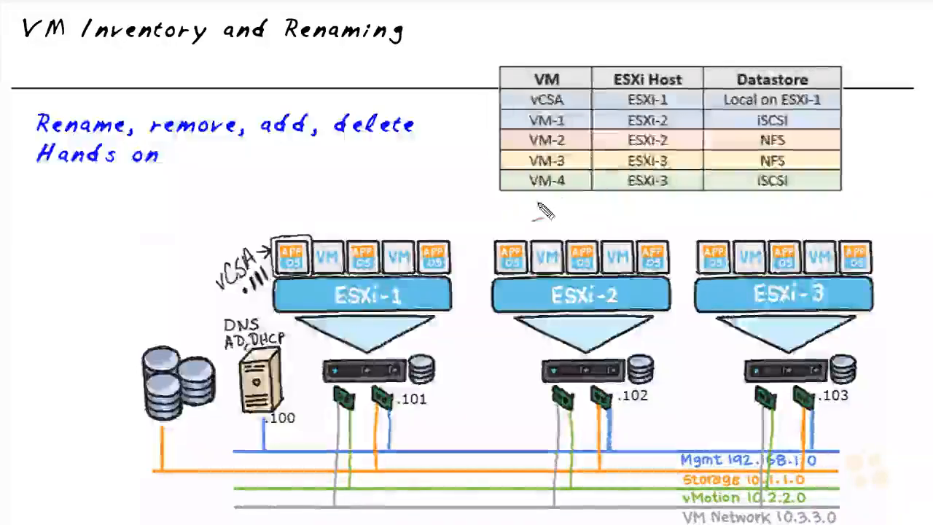
Annotate the slide: circle below the VM table with an arrow and circle the word delete
mouse_move(546, 211)
left_mouse_down()
mouse_move(565, 216)
mouse_move(551, 220)
left_mouse_up()
left_click_drag(624, 225, 572, 208)
left_click_drag(592, 207, 588, 225)
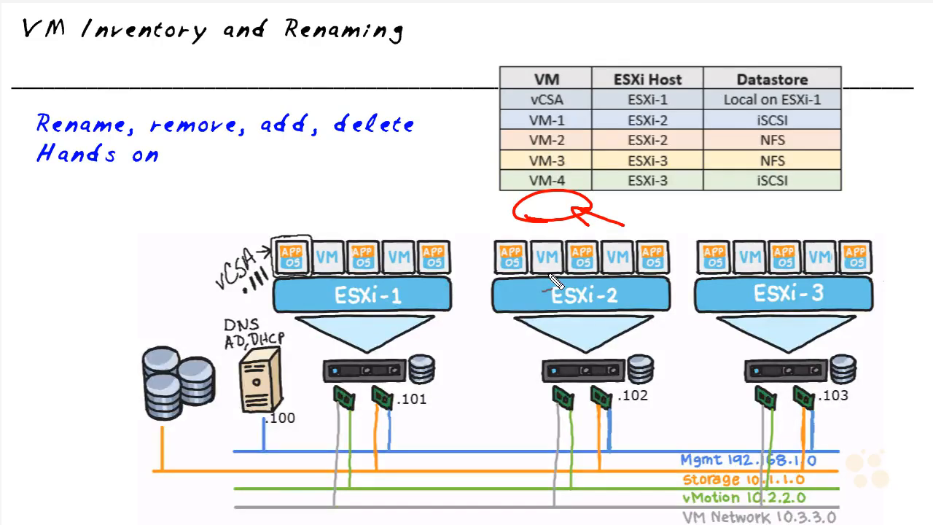
mouse_move(356, 150)
left_mouse_down()
mouse_move(431, 141)
mouse_move(370, 150)
left_mouse_up()
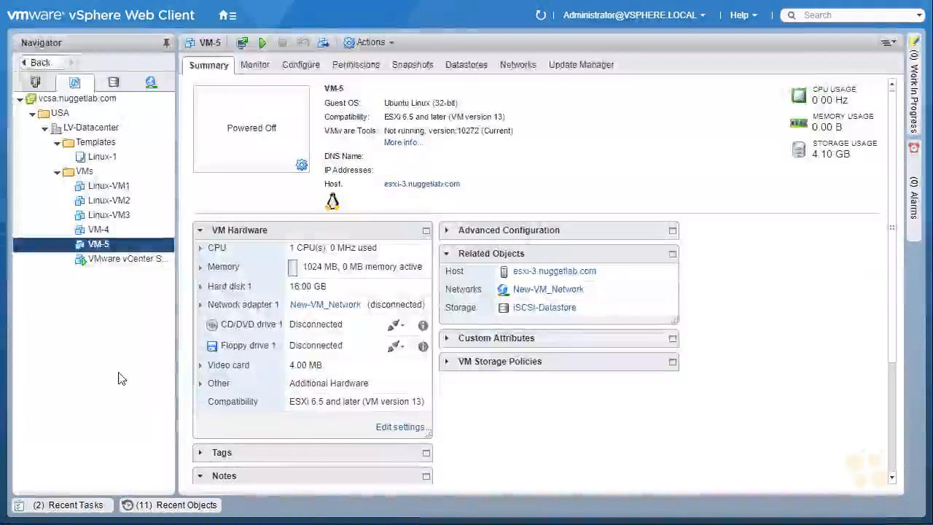
Delete VM-5 from disk and confirm in the Confirm Delete dialog
right_click(134, 243)
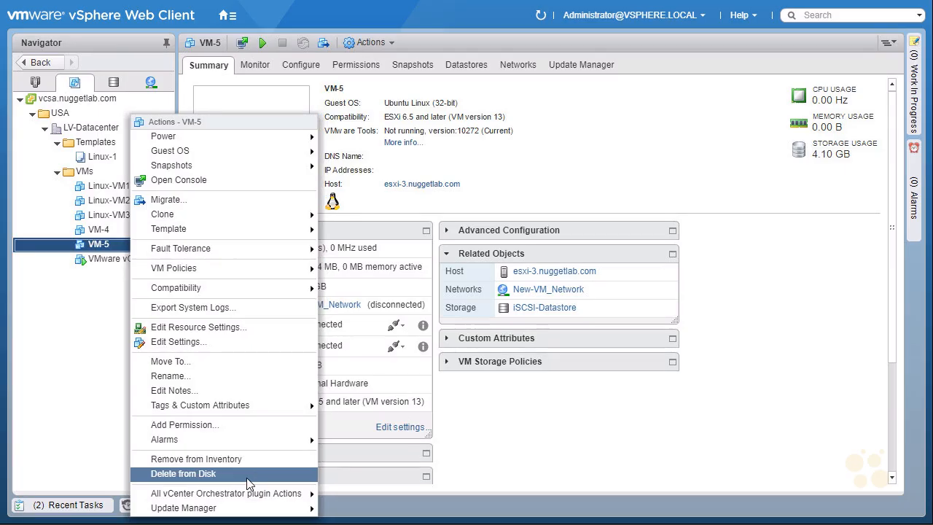
left_click(251, 475)
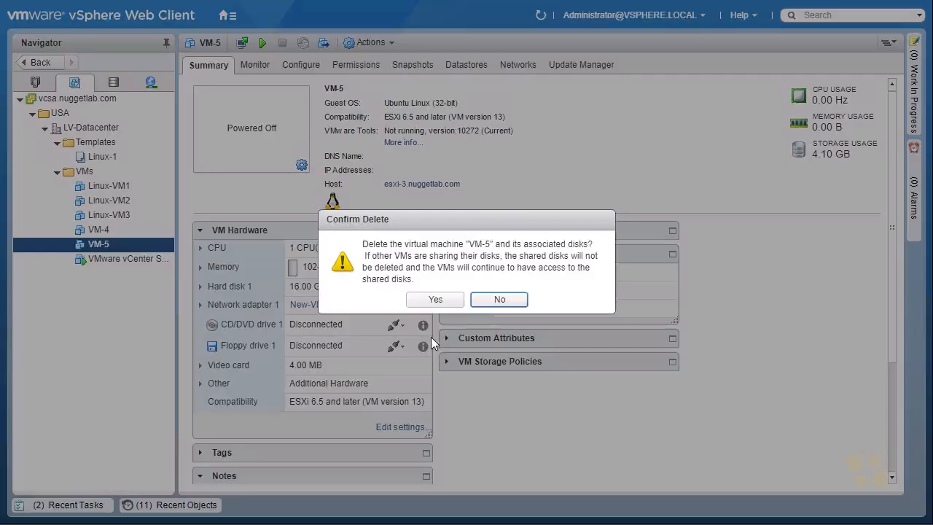
left_click(435, 299)
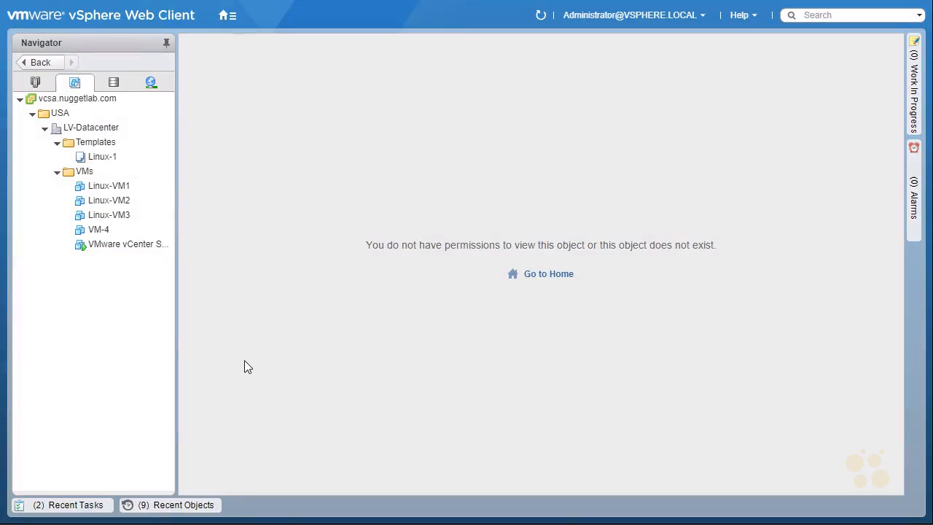
Show iSCSI-Datastore's Files view in the Storage inventory and refresh the listing
left_click(114, 84)
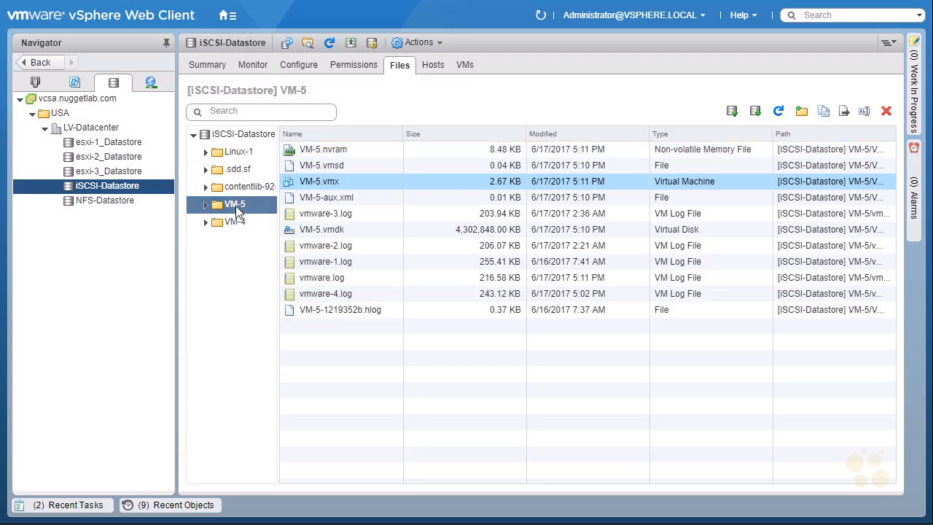
left_click(778, 113)
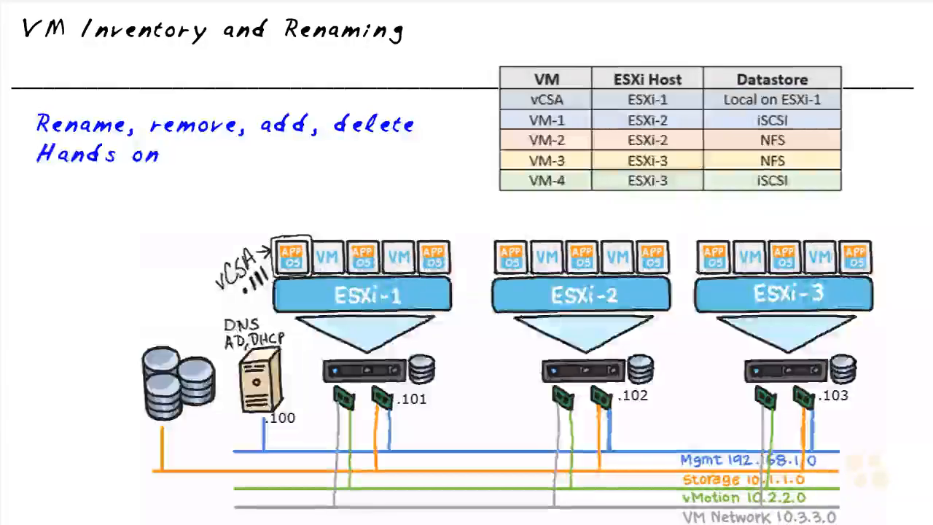
Annotate the slide: underline Rename, circle VM-1 and draw an arrow pointing at it
left_click_drag(36, 133, 109, 134)
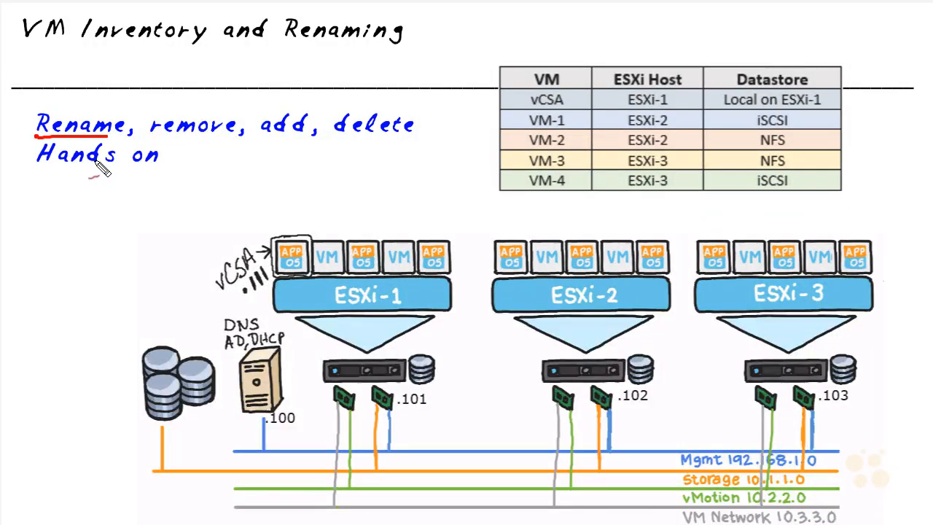
mouse_move(523, 114)
left_mouse_down()
mouse_move(516, 118)
mouse_move(588, 120)
mouse_move(518, 128)
left_mouse_up()
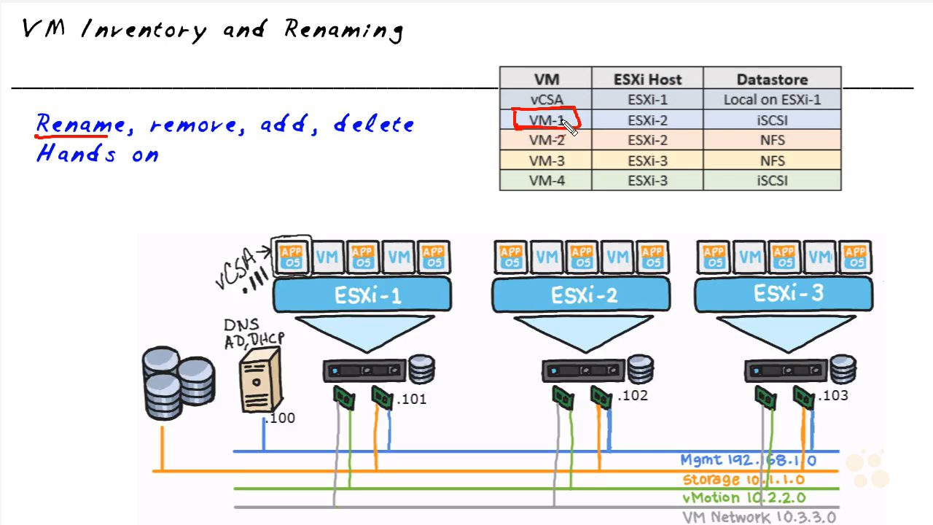
left_click_drag(467, 130, 501, 121)
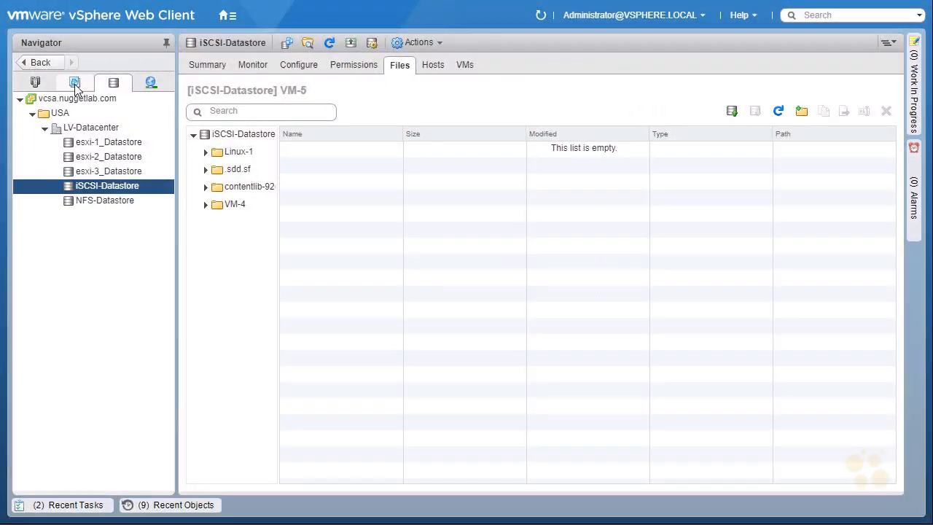
Select Linux-VM1, browse its Linux-VM1 folder on NFS-Datastore, then return to the VM
left_click(75, 82)
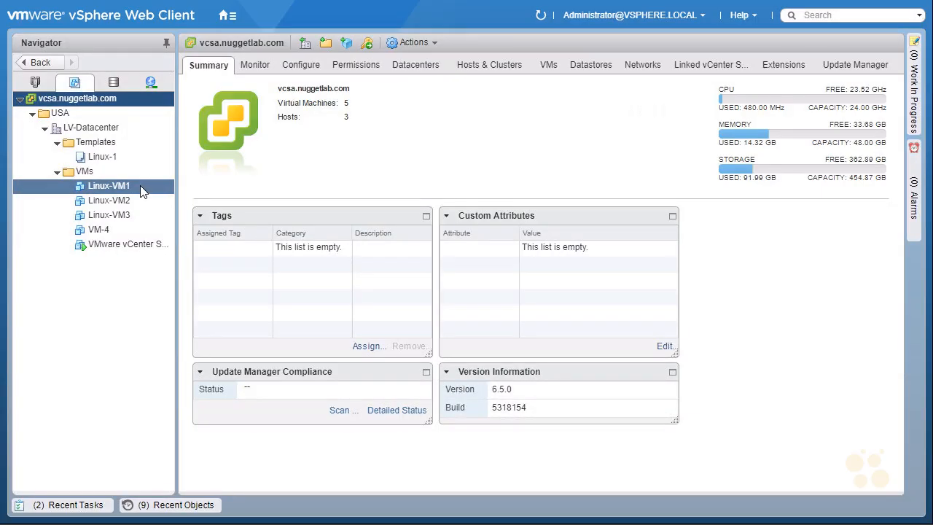
left_click(141, 188)
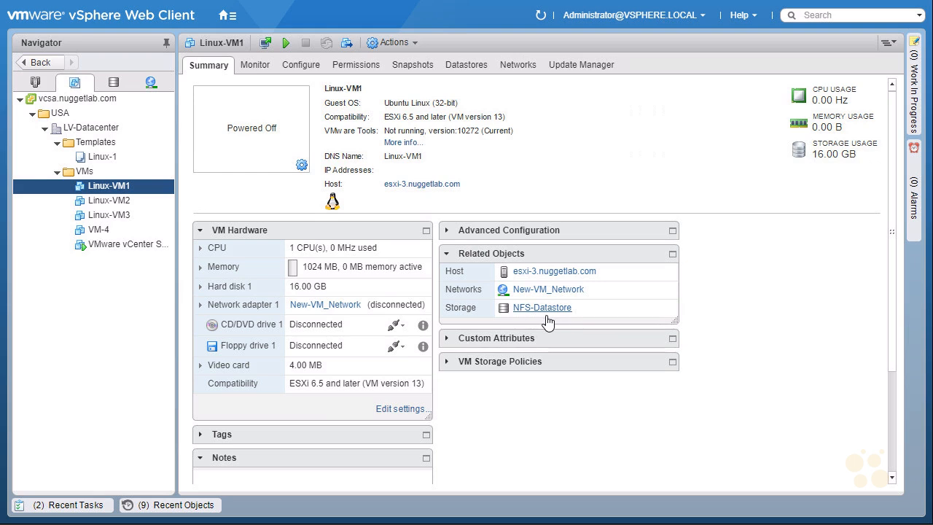
left_click(465, 67)
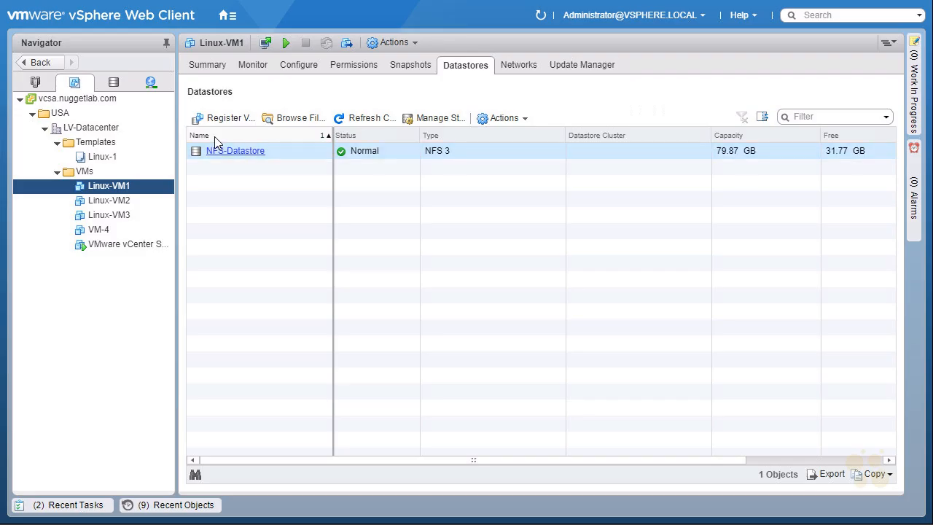
left_click(295, 118)
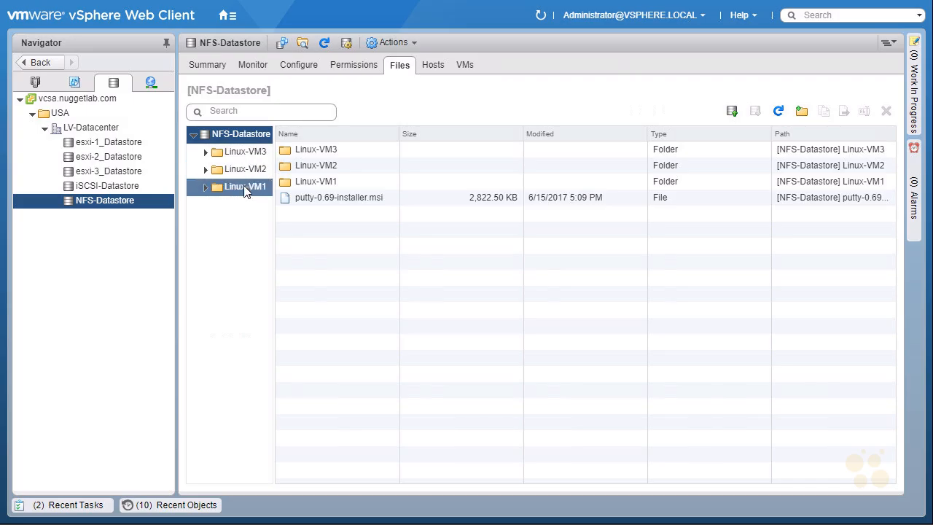
left_click(244, 188)
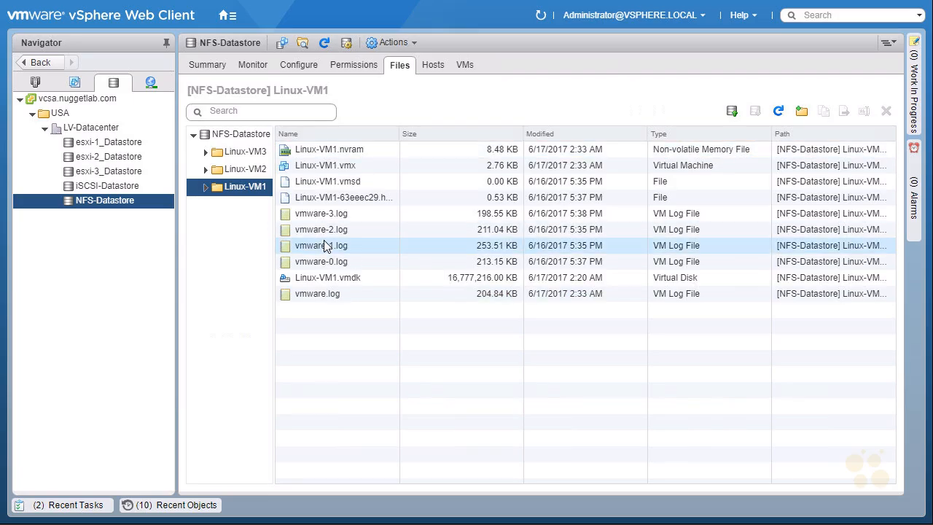
left_click(74, 82)
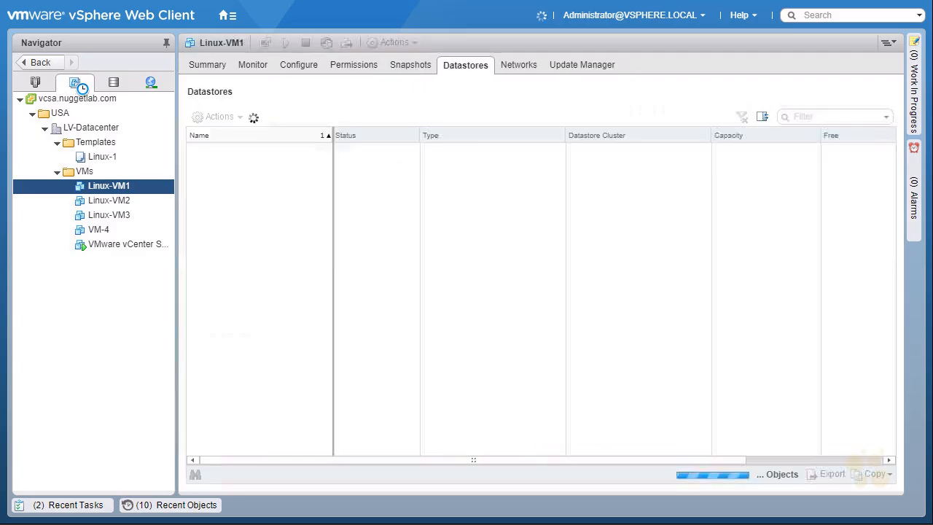
Rename Linux-VM1 to VM-1 and confirm the rename in Recent Tasks
right_click(142, 191)
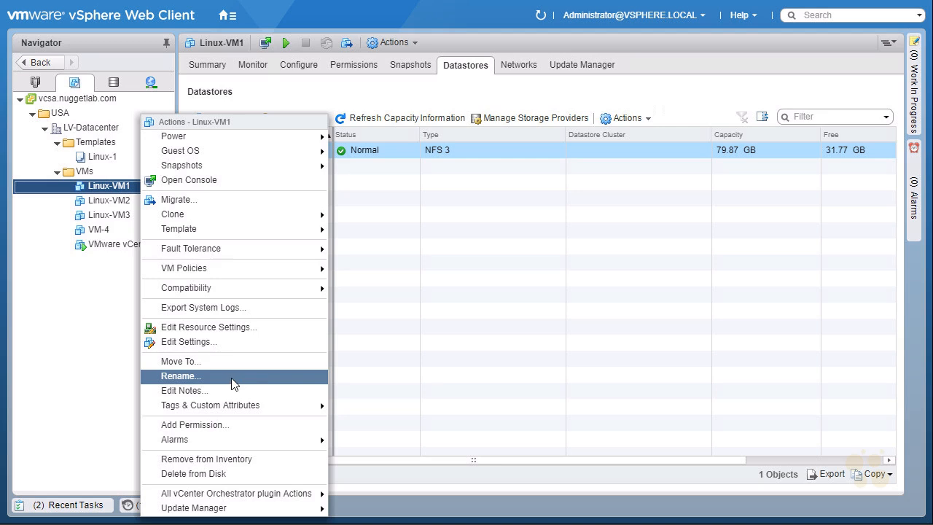
left_click(263, 376)
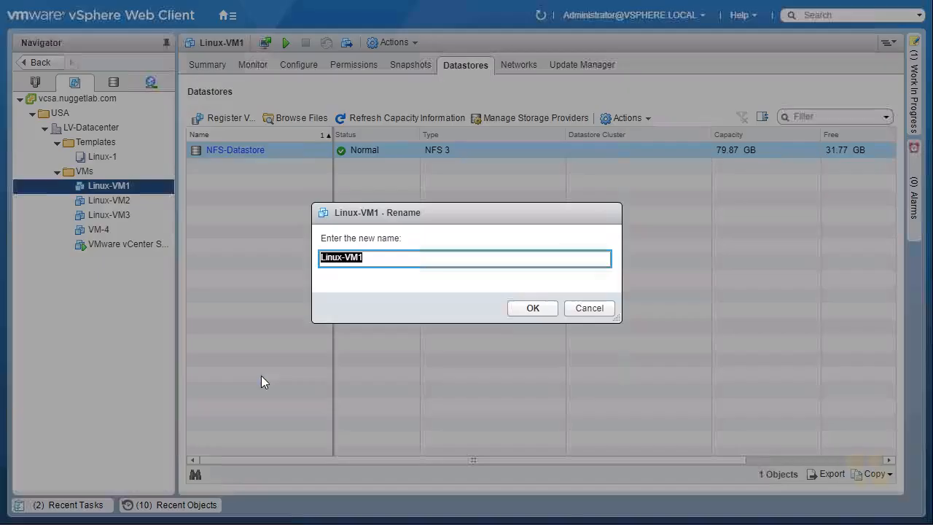
key("BackSpace")
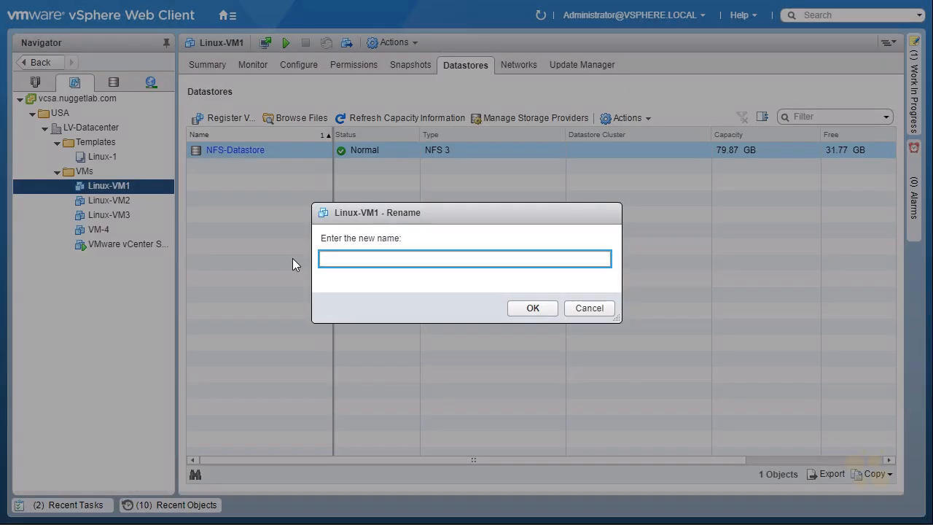
type("VM-1")
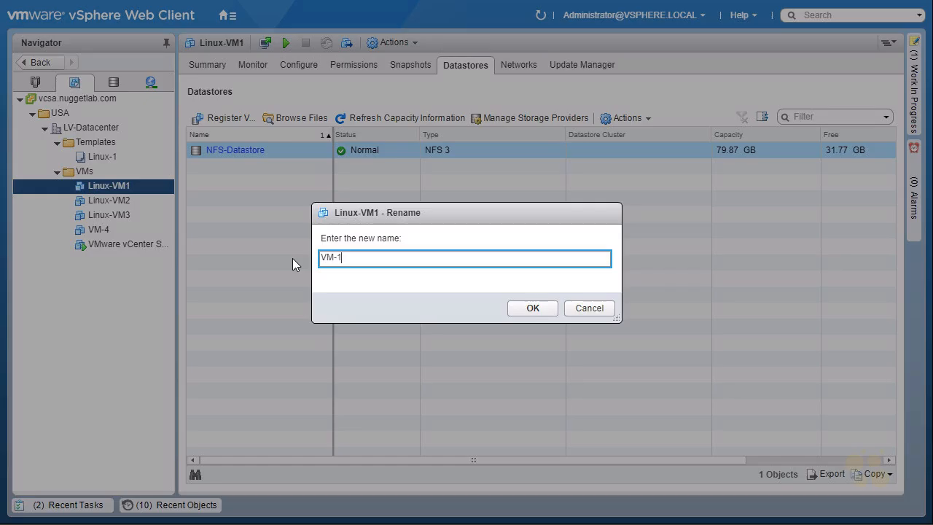
left_click(533, 308)
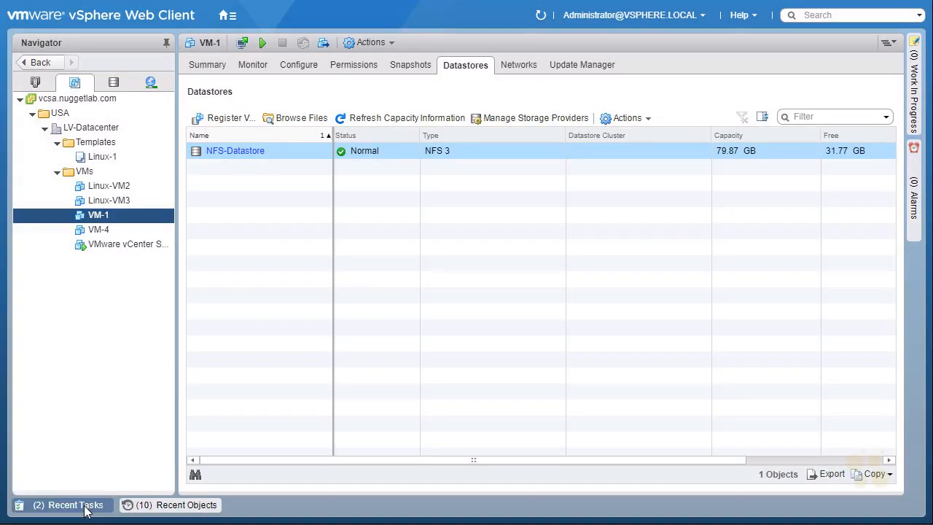
left_click(73, 505)
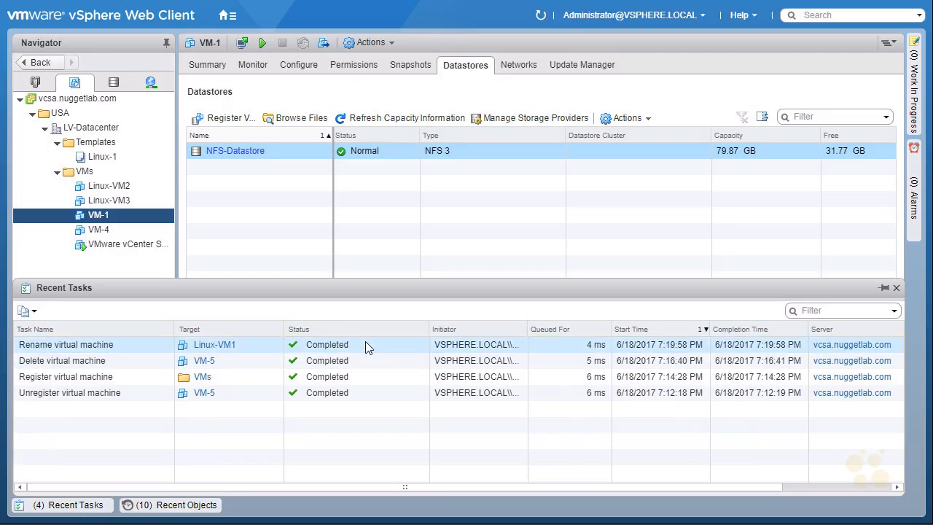
left_click(113, 217)
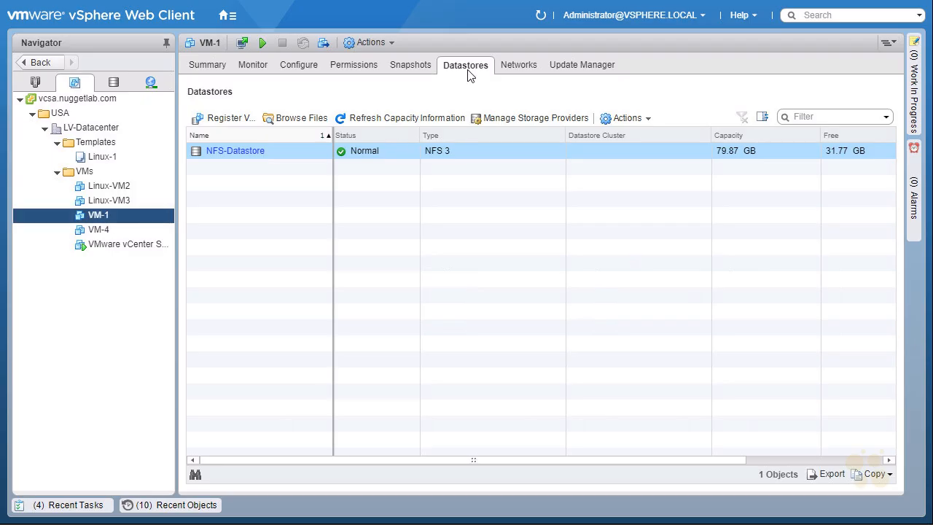
Browse and refresh VM-1's NFS-Datastore folder, which still uses the Linux-VM1 names
left_click(301, 118)
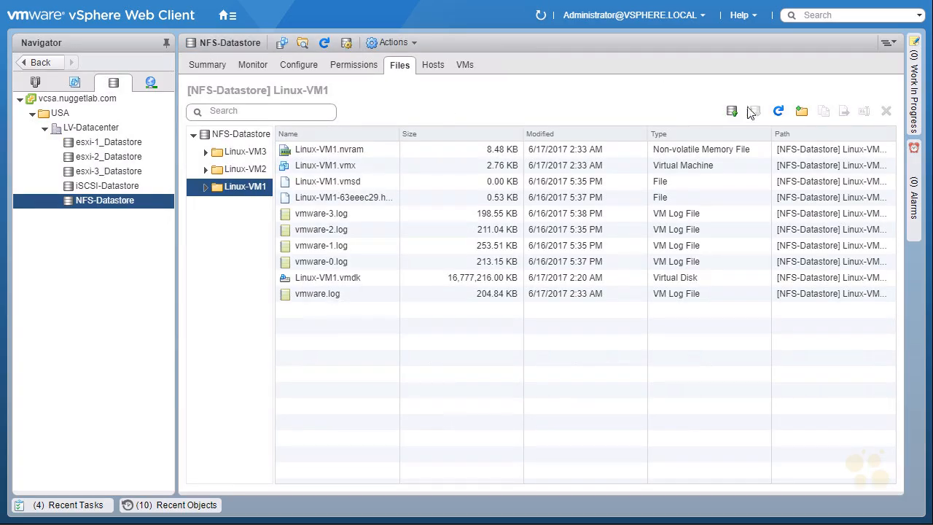
left_click(778, 112)
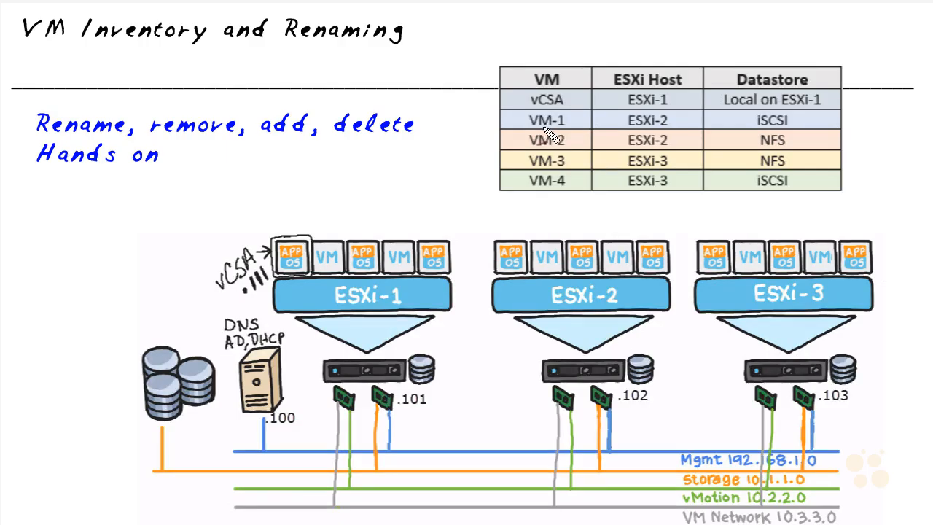
Annotate the lab table: VM-1 belongs on ESXi-2 with iSCSI but currently sits on NFS
mouse_move(529, 127)
left_mouse_down()
mouse_move(564, 129)
mouse_move(528, 128)
left_mouse_up()
left_click_drag(600, 120, 621, 119)
left_click_drag(612, 114, 614, 127)
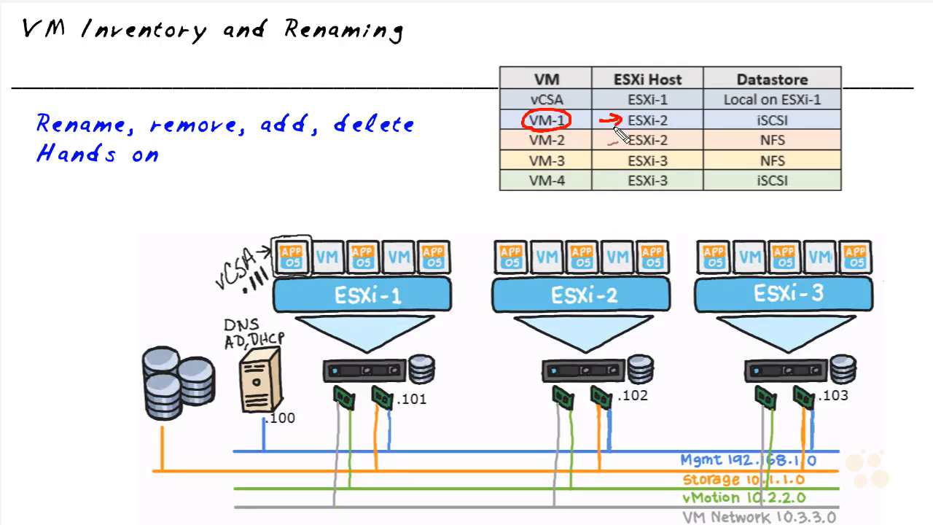
mouse_move(758, 103)
left_mouse_down()
mouse_move(791, 111)
mouse_move(748, 127)
mouse_move(770, 111)
left_mouse_up()
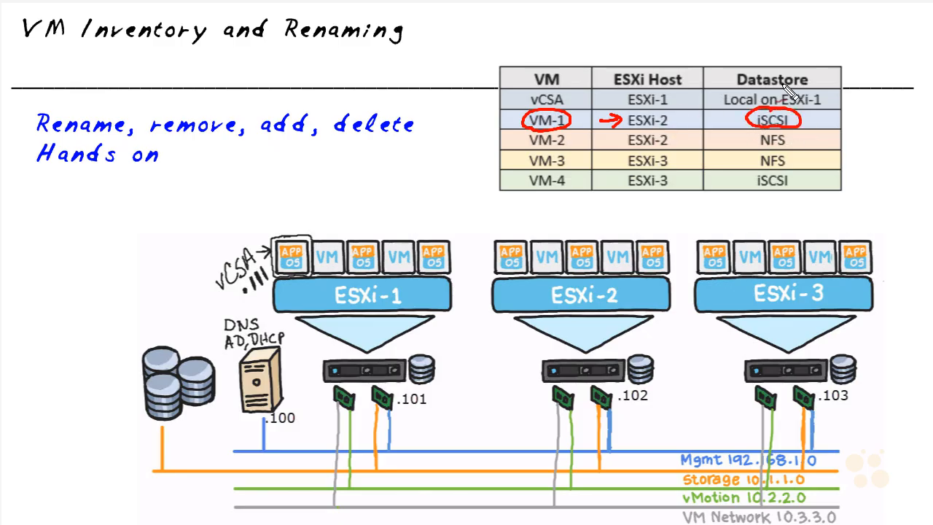
mouse_move(864, 125)
left_mouse_down()
mouse_move(875, 117)
mouse_move(884, 133)
mouse_move(846, 136)
left_mouse_up()
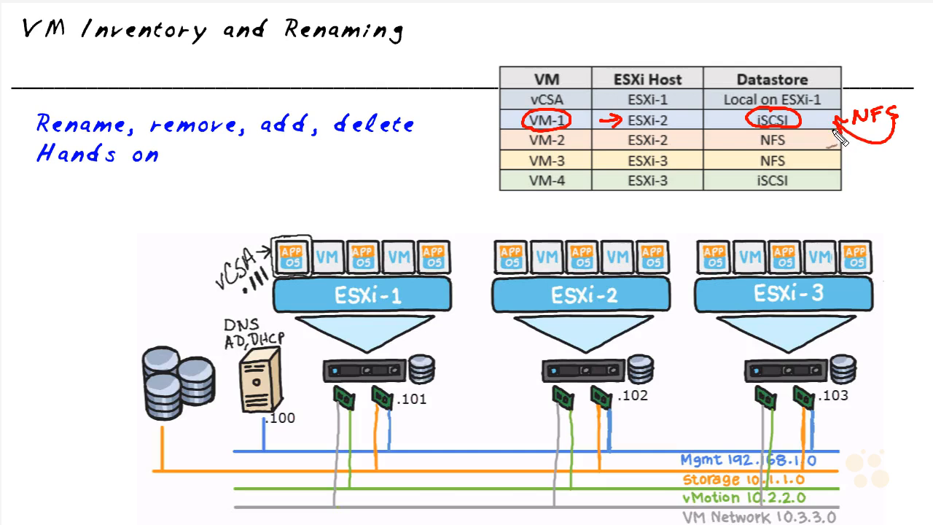
left_click_drag(733, 130, 755, 127)
left_click_drag(743, 122, 745, 133)
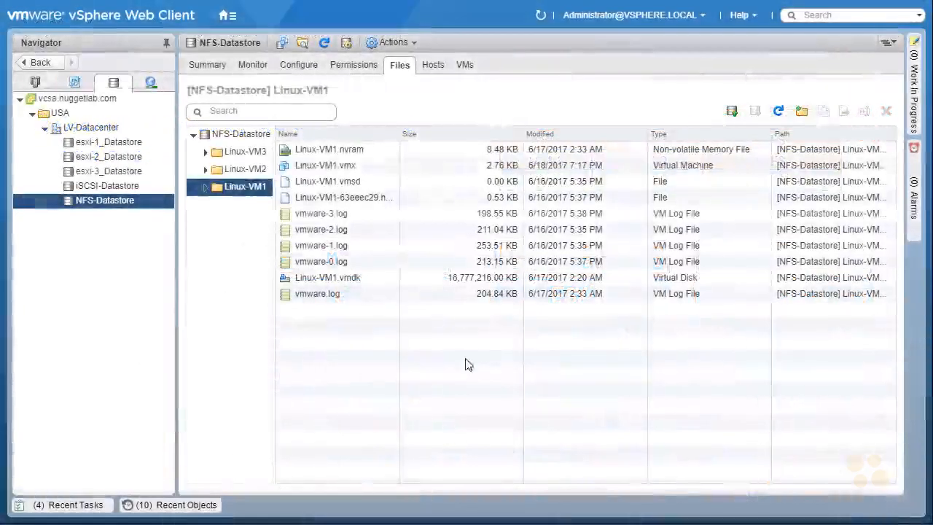
Show VM-1's summary in VMs and Templates, marking host esxi-3.nuggetlab.com and NFS-Datastore storage
left_click(74, 83)
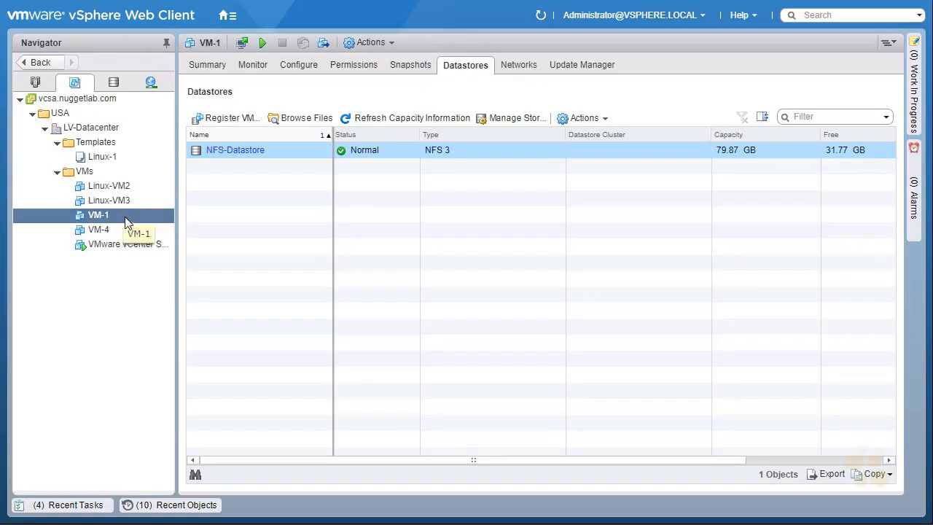
left_click(208, 67)
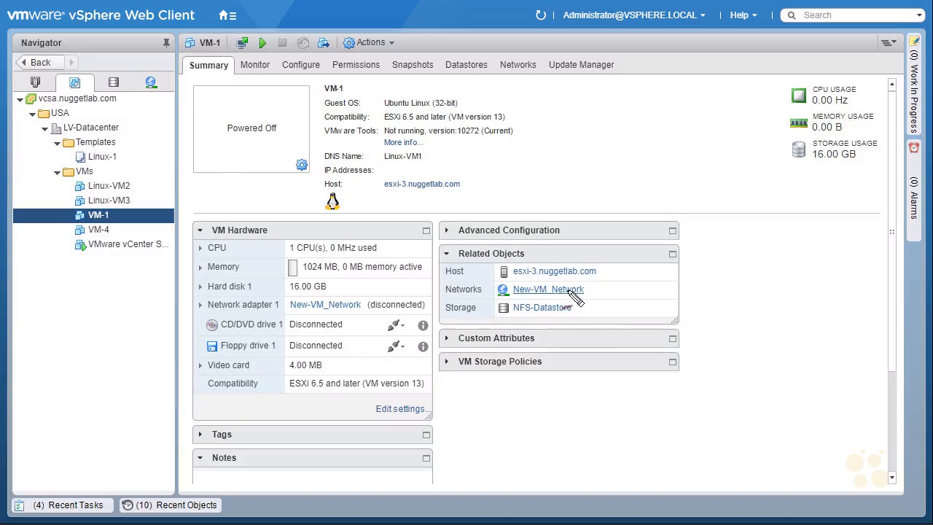
left_click_drag(600, 306, 583, 312)
left_click_drag(589, 305, 591, 316)
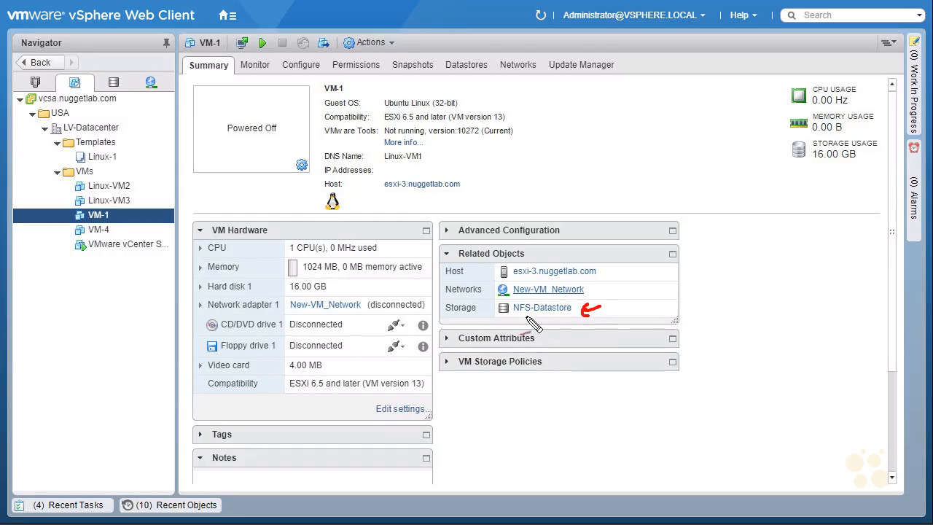
mouse_move(519, 281)
left_mouse_down()
mouse_move(583, 260)
mouse_move(510, 280)
left_mouse_up()
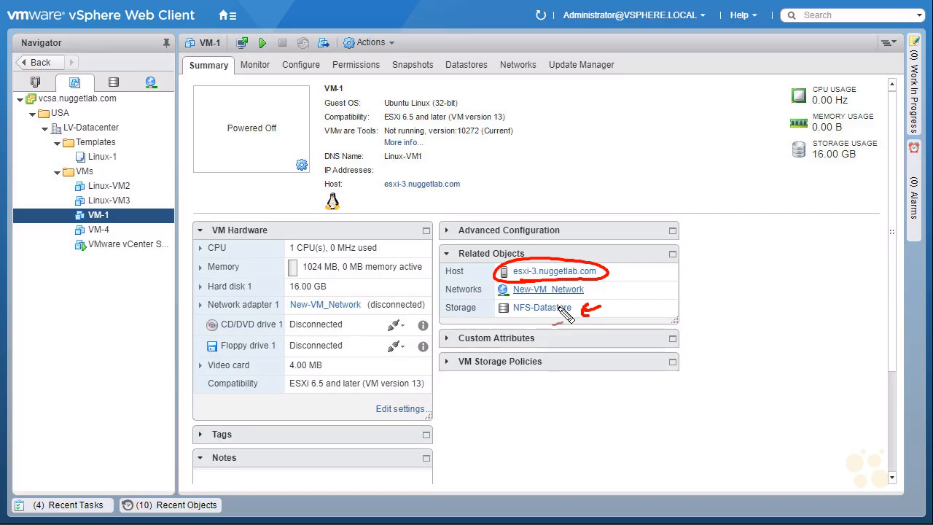
key("Escape")
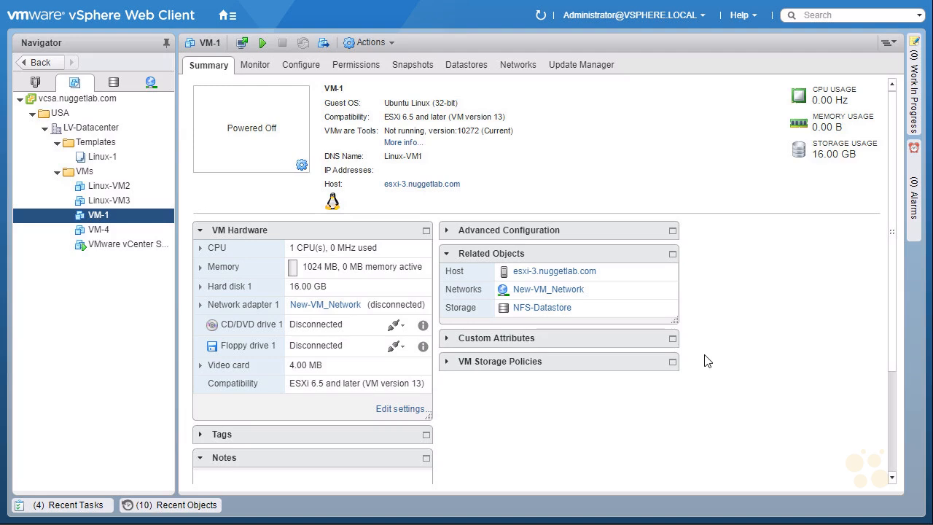
Start migrating VM-1 with 'Change both compute resource and storage' selected
right_click(108, 221)
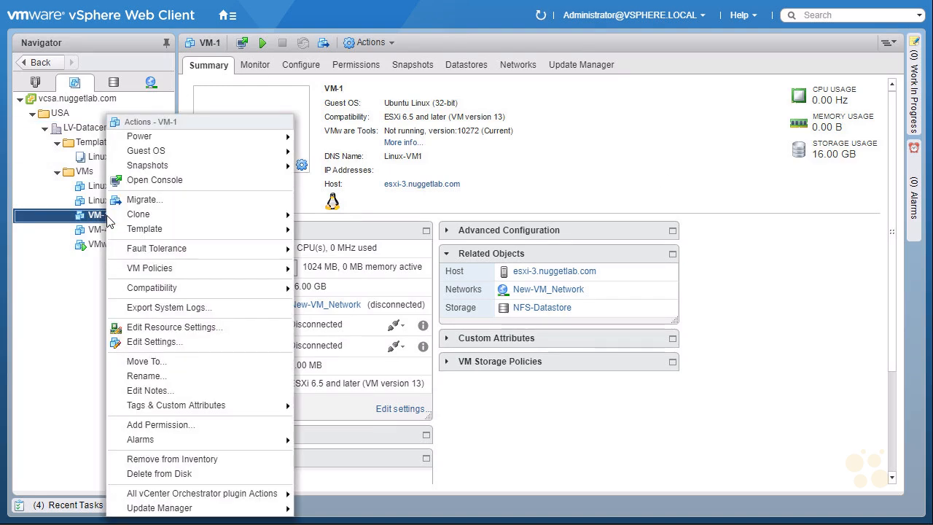
left_click(193, 199)
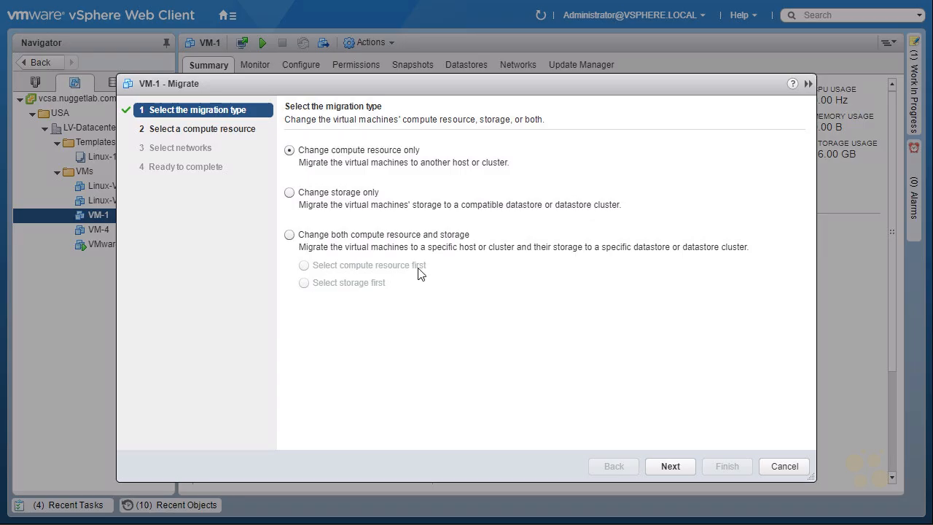
left_click(289, 234)
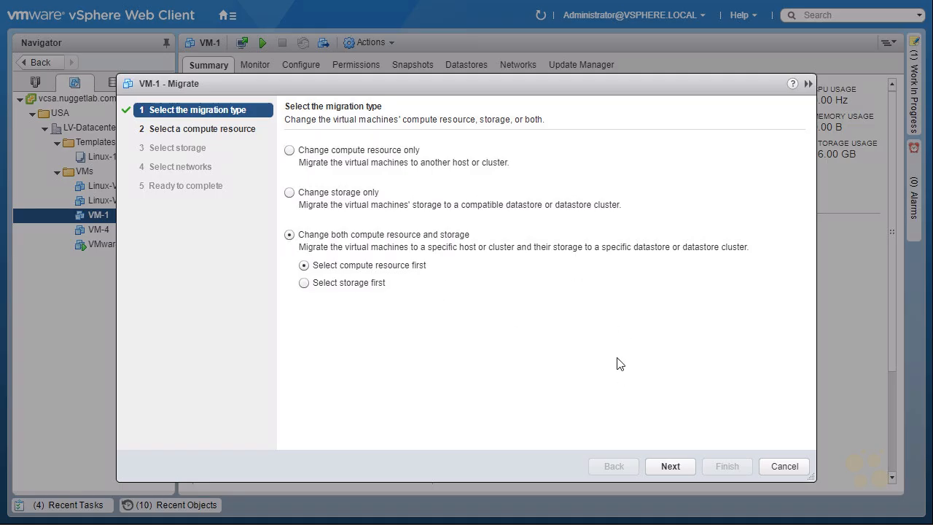
Choose esxi-2.nuggetlab.com under USA > LV-Datacenter as VM-1's destination host
left_click(671, 467)
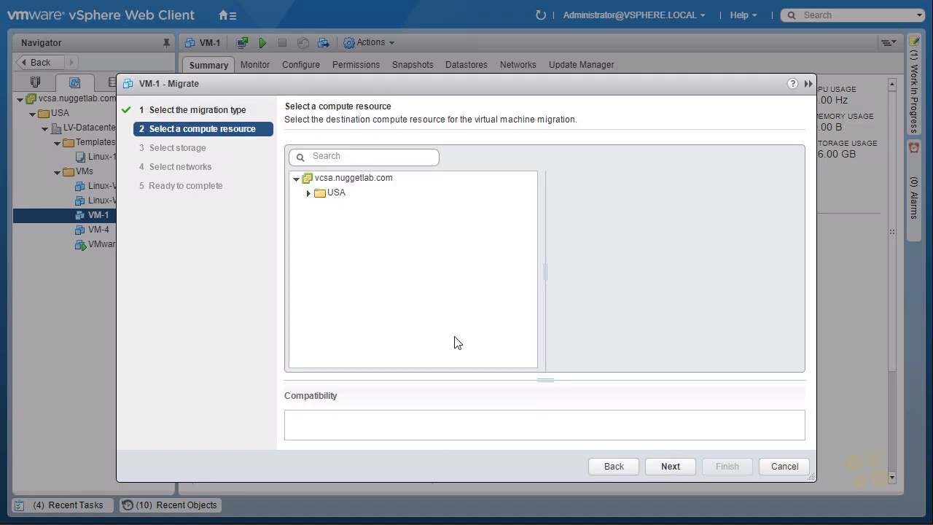
left_click(308, 196)
left_click(308, 195)
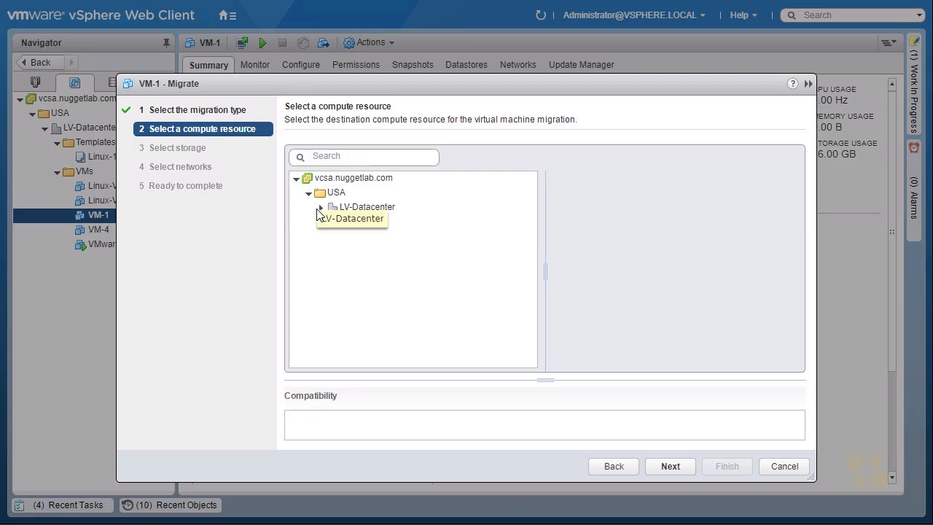
left_click(321, 208)
left_click(332, 324)
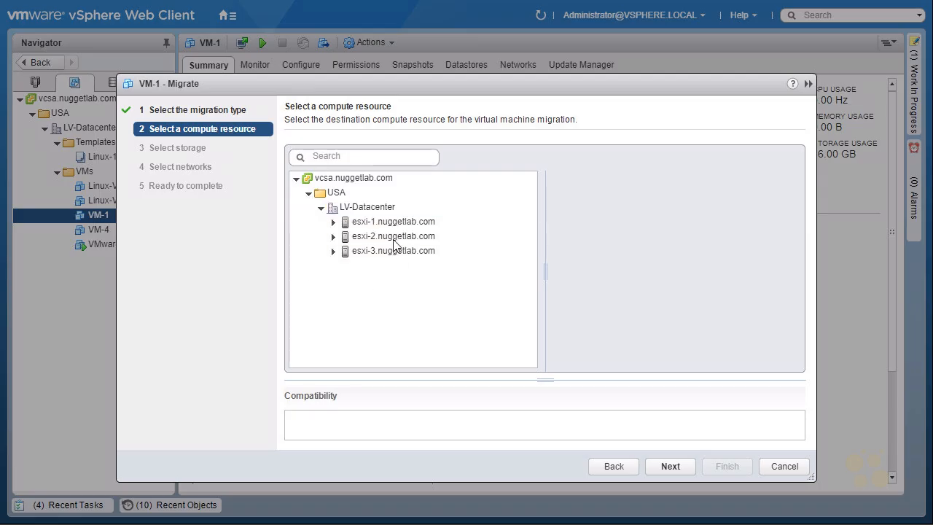
left_click(394, 240)
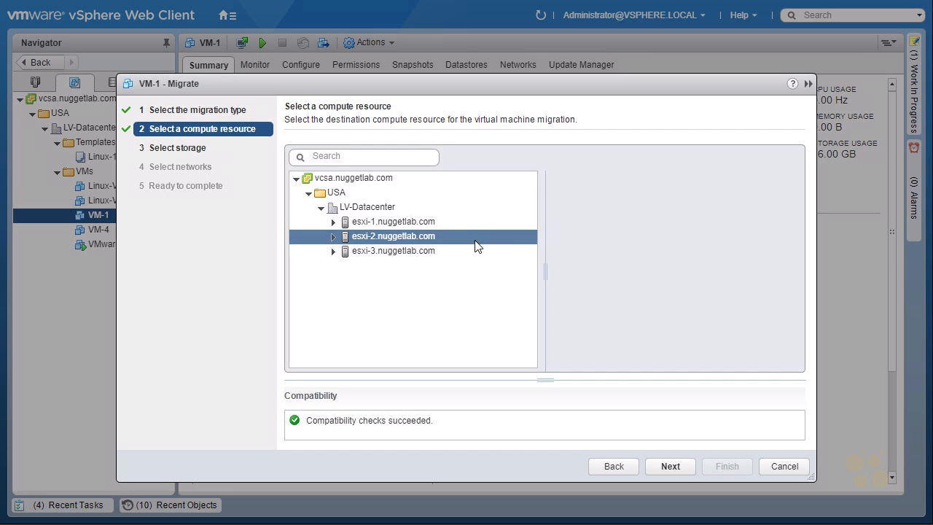
Target iSCSI-Datastore with Thin Provision disks, keep the network, and finish the migration
left_click(667, 465)
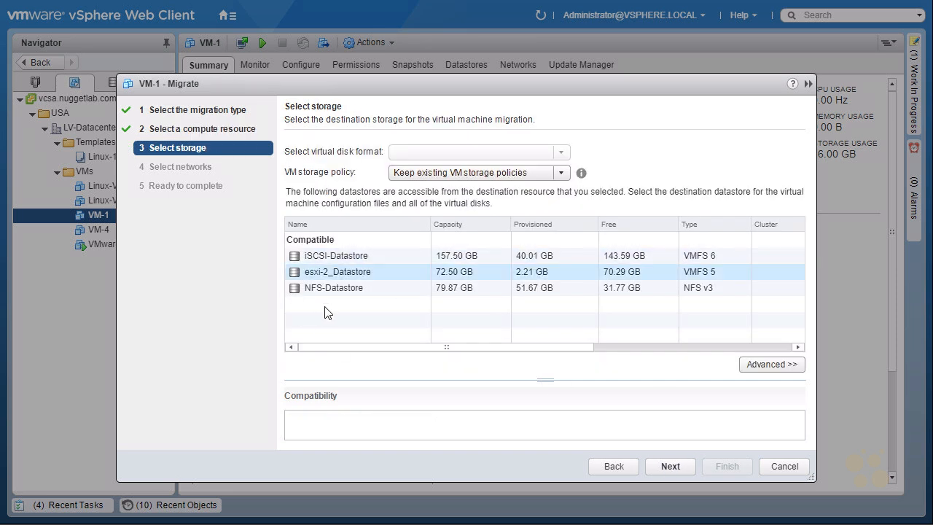
left_click(337, 256)
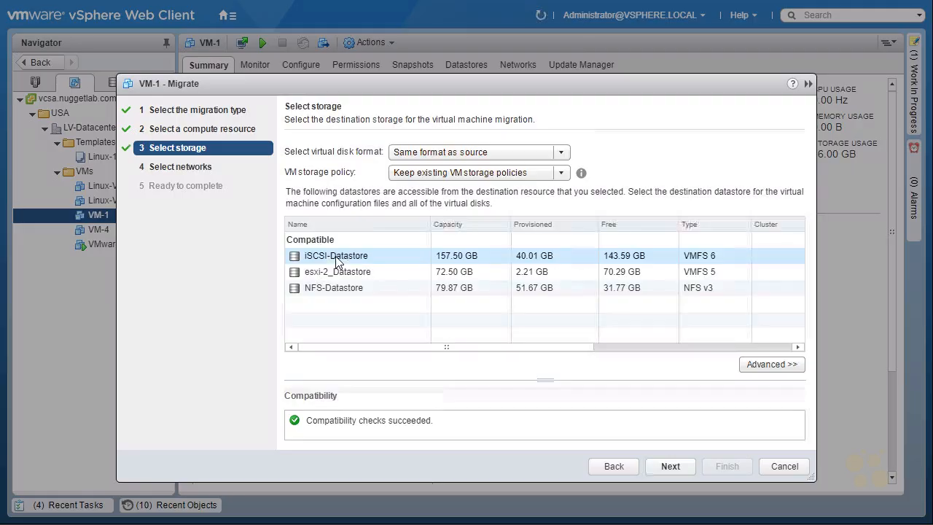
left_click(559, 151)
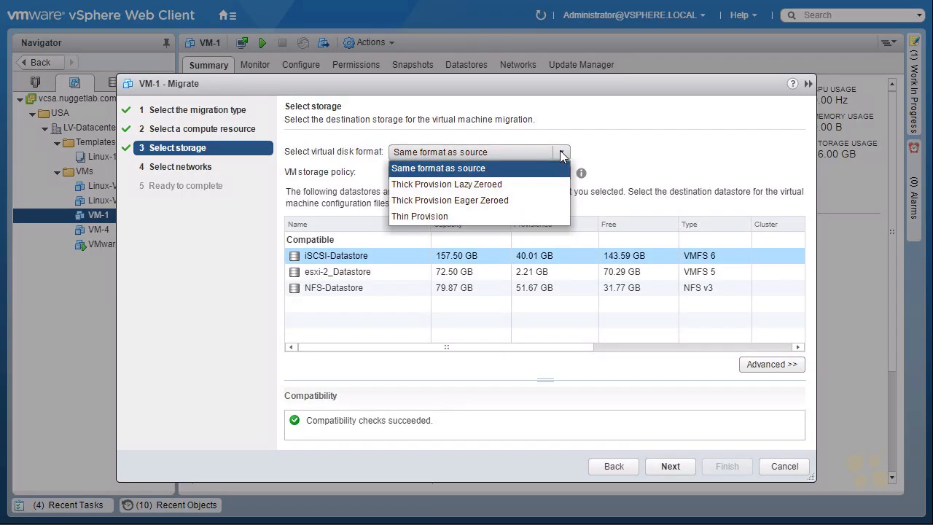
left_click(430, 216)
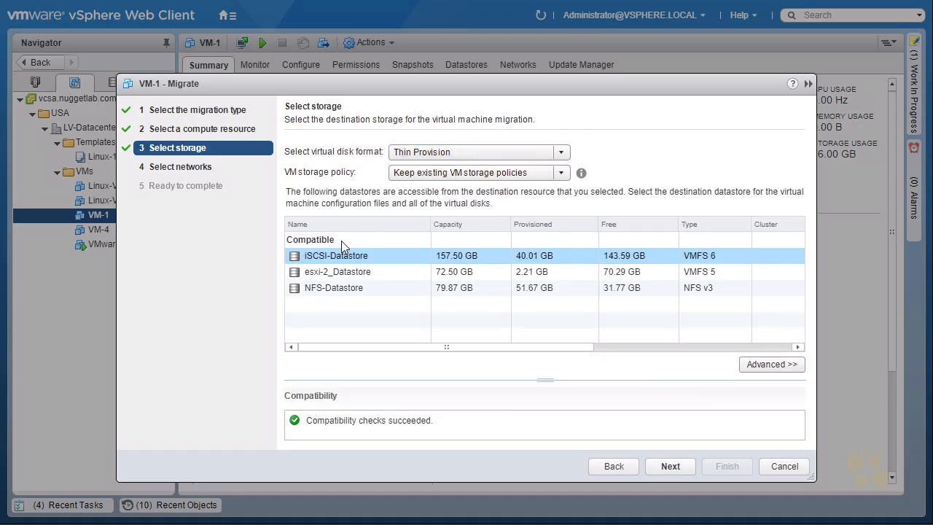
left_click(670, 466)
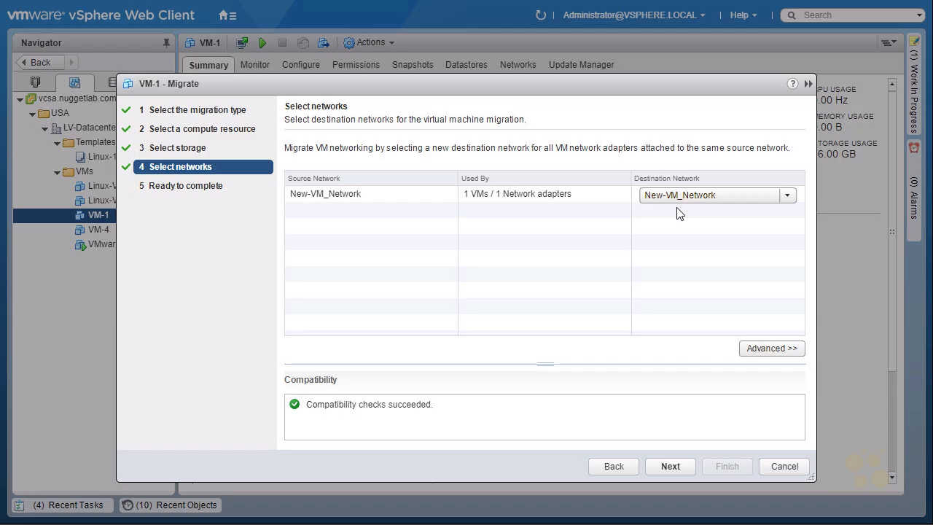
left_click(671, 468)
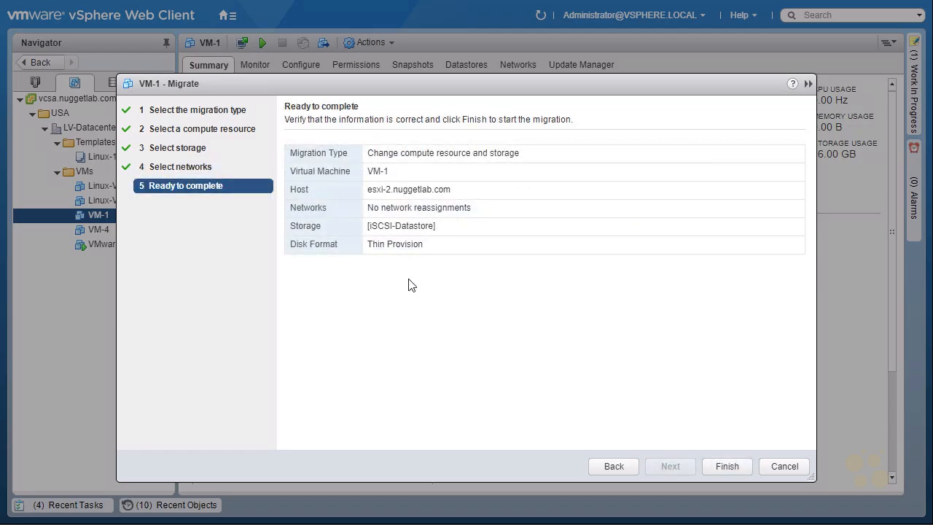
left_click(727, 467)
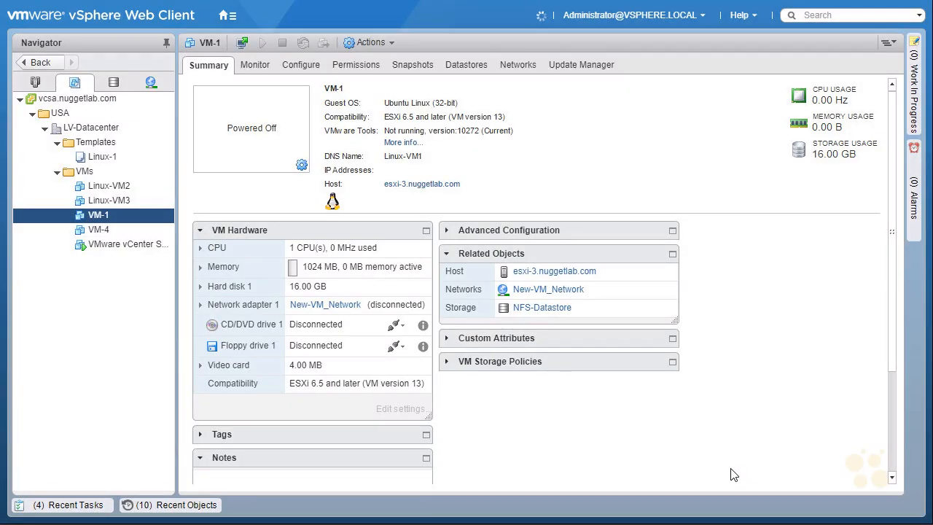
left_click(123, 188)
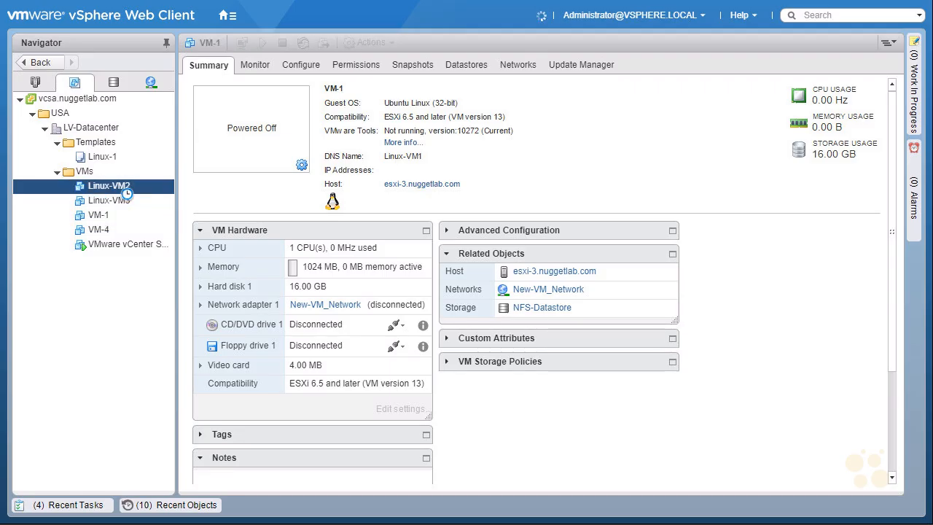
right_click(136, 191)
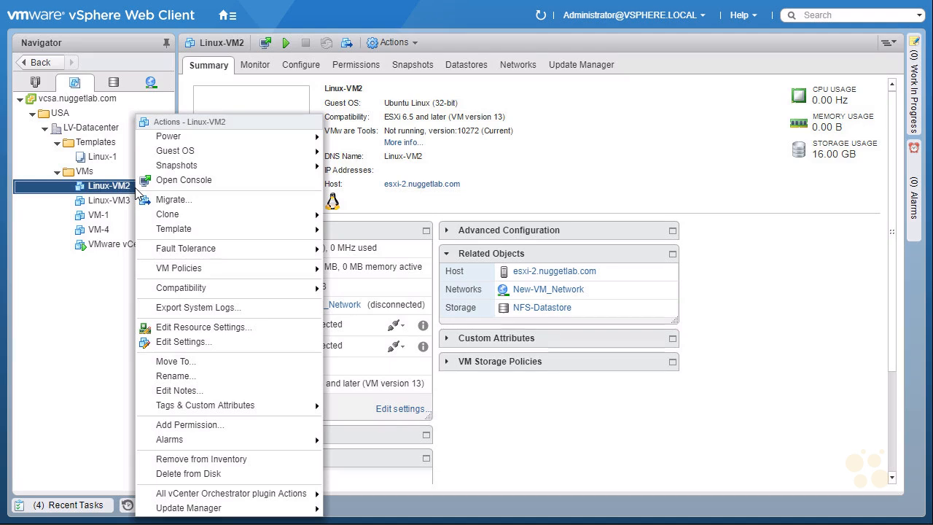
left_click(236, 376)
left_click_drag(392, 255, 255, 257)
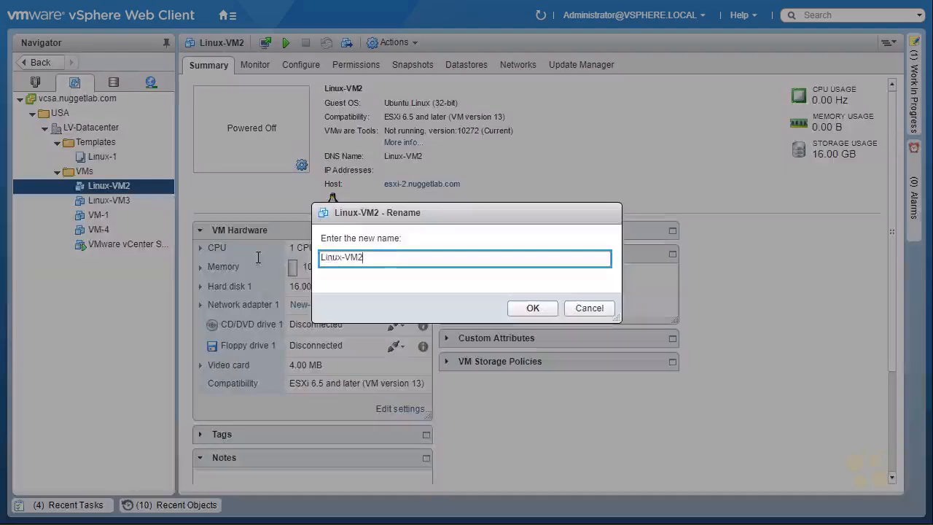
type("VM-2")
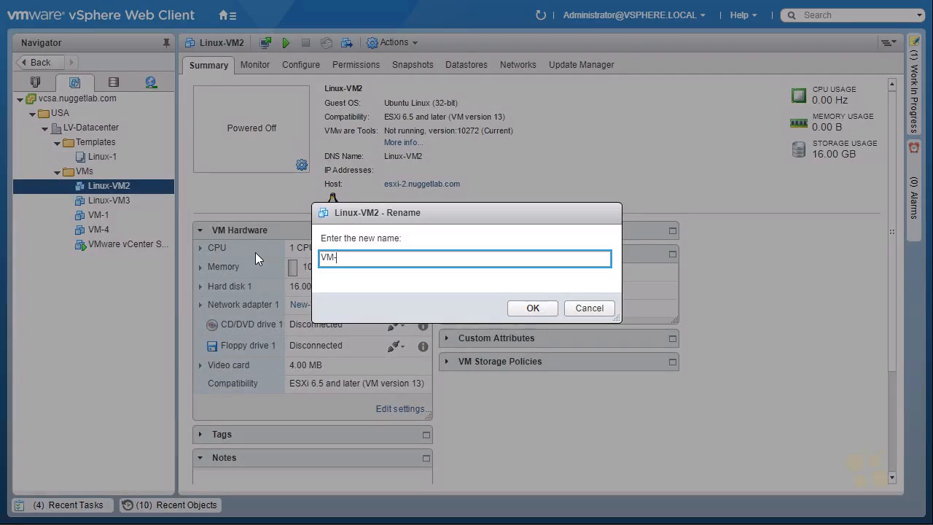
left_click(530, 306)
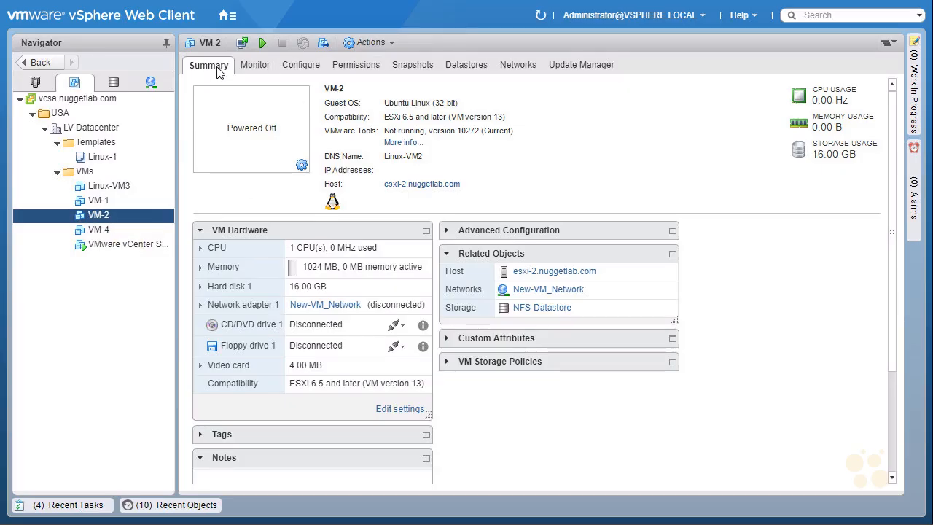
key("ctrl+2")
left_click_drag(511, 279, 537, 281)
left_click_drag(630, 256, 612, 270)
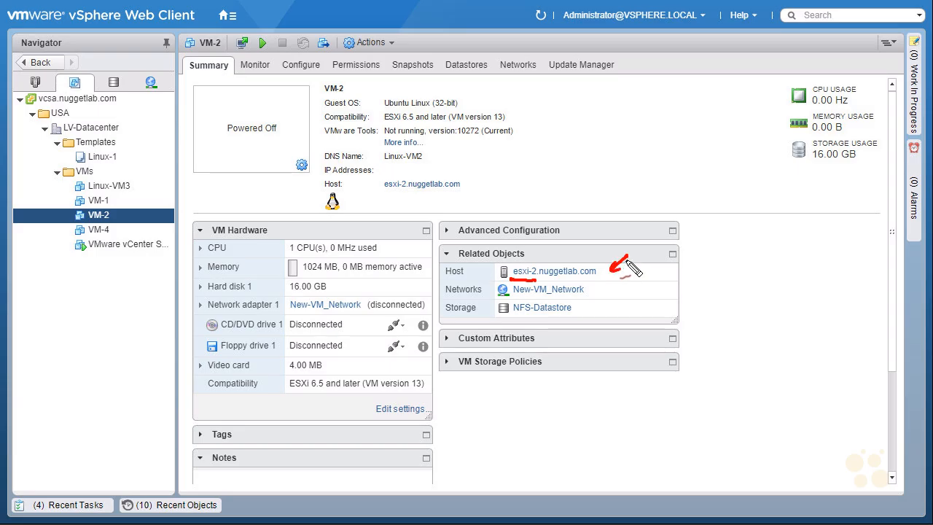
mouse_move(515, 319)
left_mouse_down()
mouse_move(582, 310)
mouse_move(491, 309)
mouse_move(501, 318)
left_mouse_up()
left_click_drag(606, 297, 602, 312)
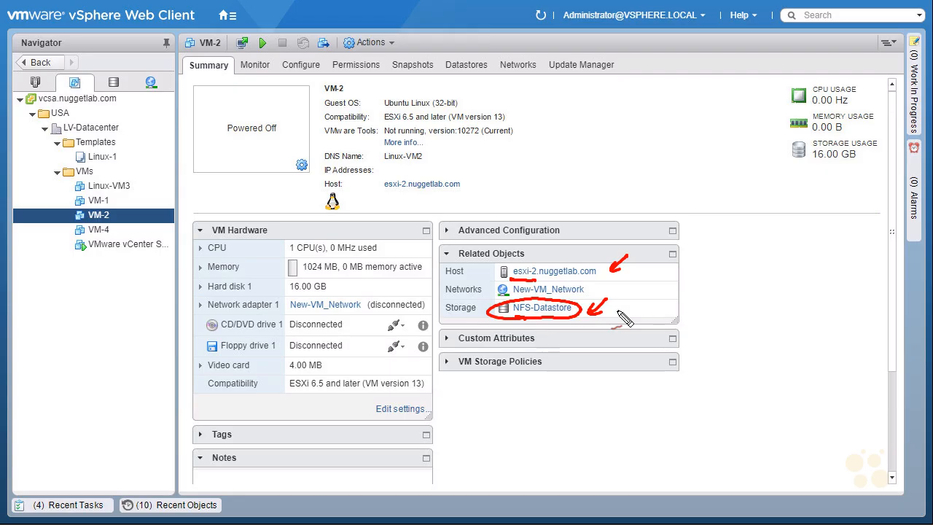
mouse_move(557, 326)
left_mouse_down()
mouse_move(558, 340)
mouse_move(566, 336)
left_mouse_up()
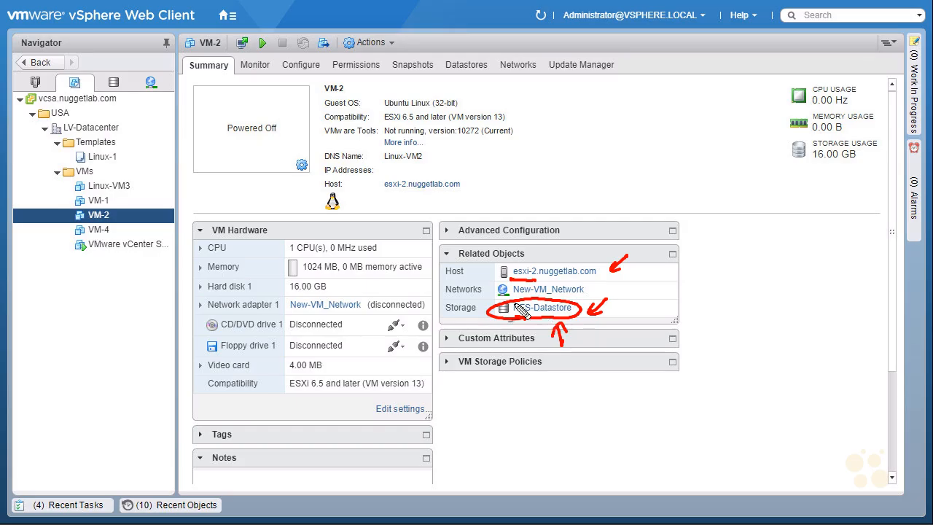
mouse_move(87, 218)
left_mouse_down()
mouse_move(78, 212)
mouse_move(85, 220)
left_mouse_up()
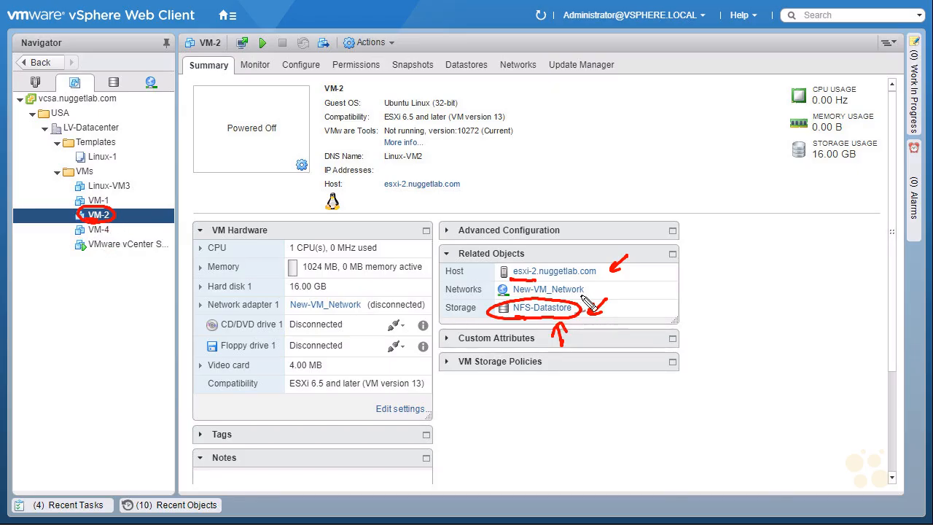
key("Escape")
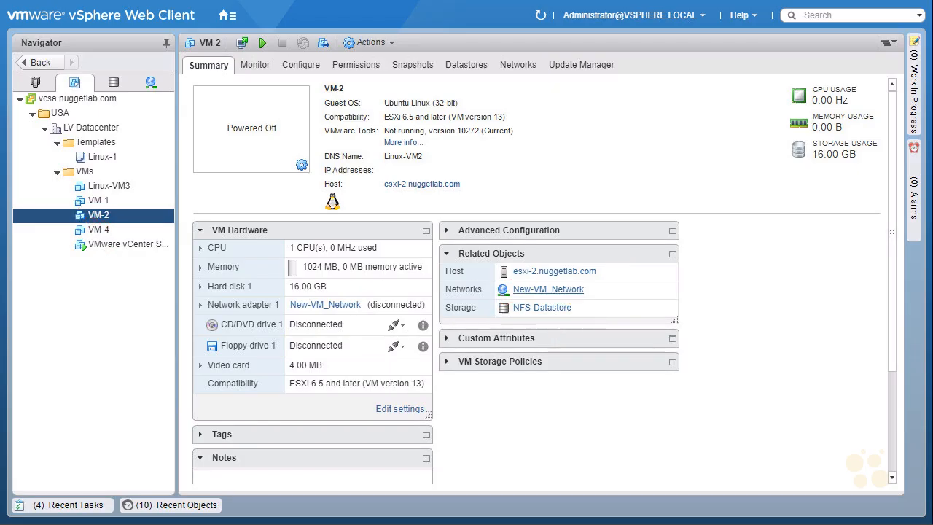
Select Linux-VM3 and mark up its details with the screen pen
left_click(133, 189)
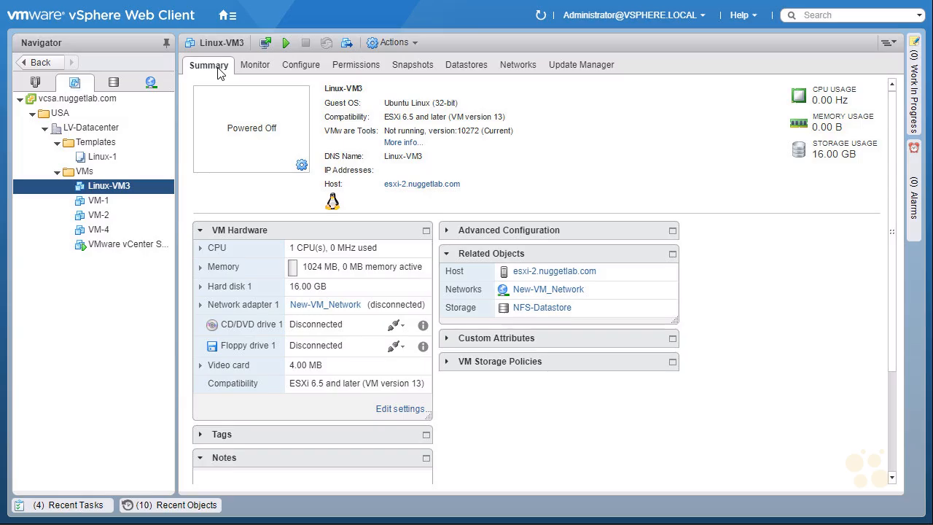
mouse_move(638, 270)
left_mouse_down()
mouse_move(615, 272)
mouse_move(627, 278)
left_mouse_up()
mouse_move(690, 262)
left_mouse_down()
mouse_move(700, 270)
mouse_move(691, 278)
mouse_move(705, 255)
mouse_move(739, 281)
left_mouse_up()
mouse_move(524, 321)
left_mouse_down()
mouse_move(514, 298)
mouse_move(554, 321)
left_mouse_up()
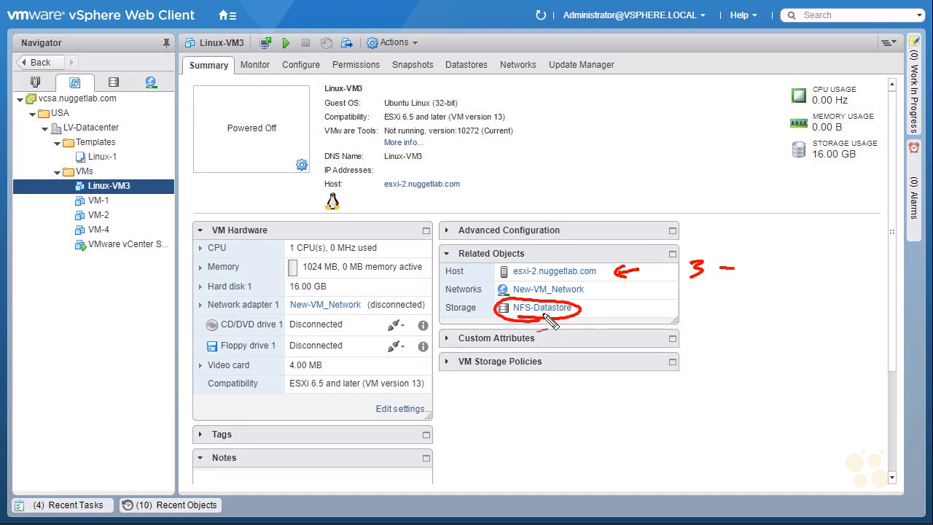
mouse_move(618, 303)
left_mouse_down()
mouse_move(609, 318)
mouse_move(656, 303)
left_mouse_up()
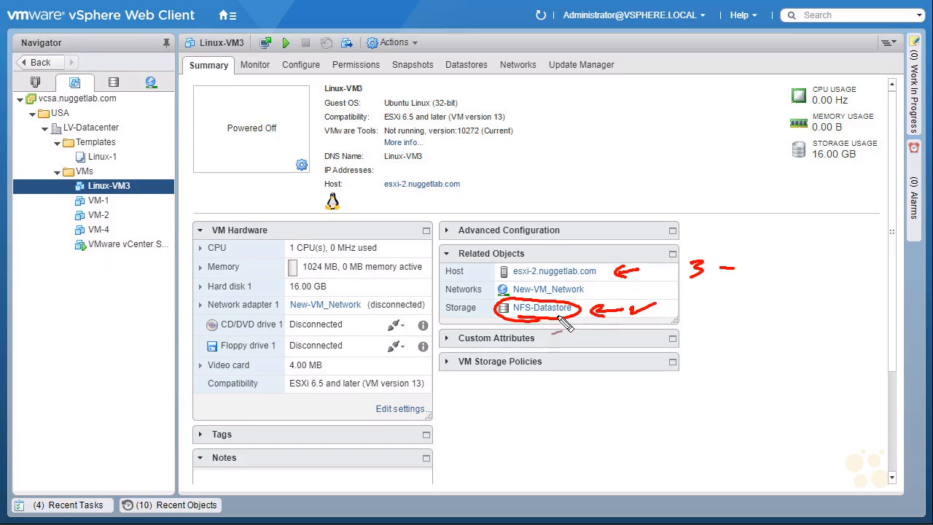
key("Escape")
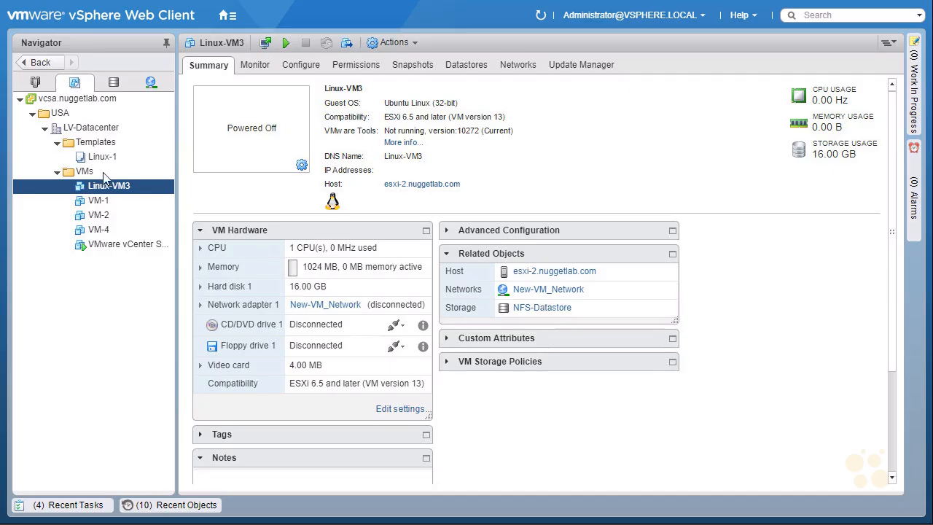
Rename Linux-VM3 to VM-3
right_click(146, 186)
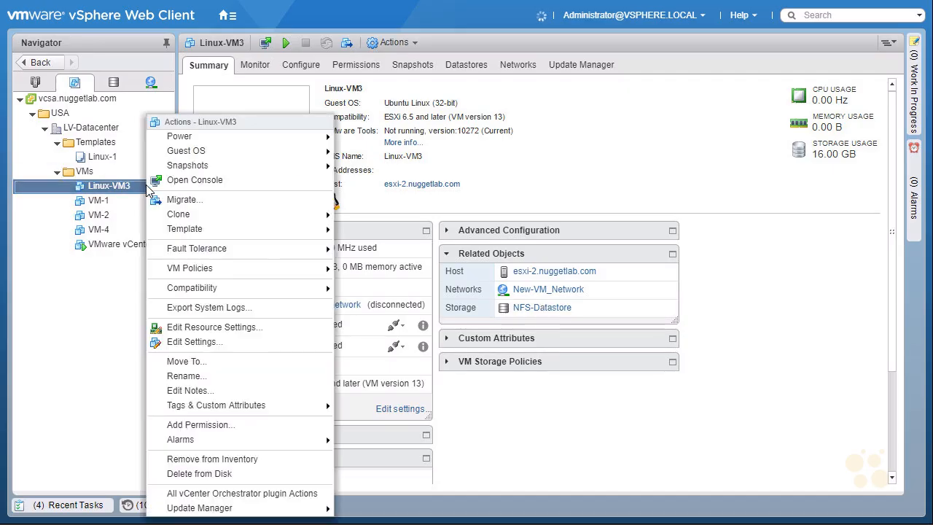
left_click(270, 375)
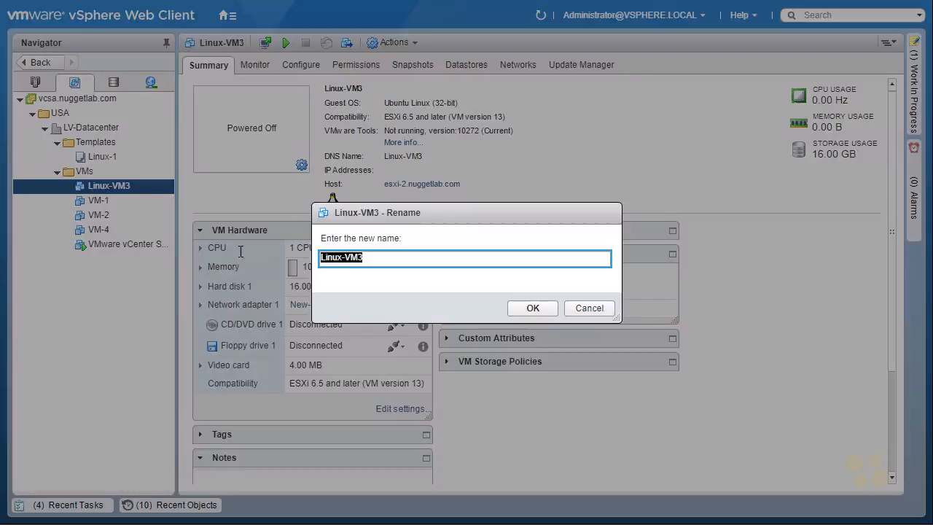
type("VM-3")
left_click(531, 308)
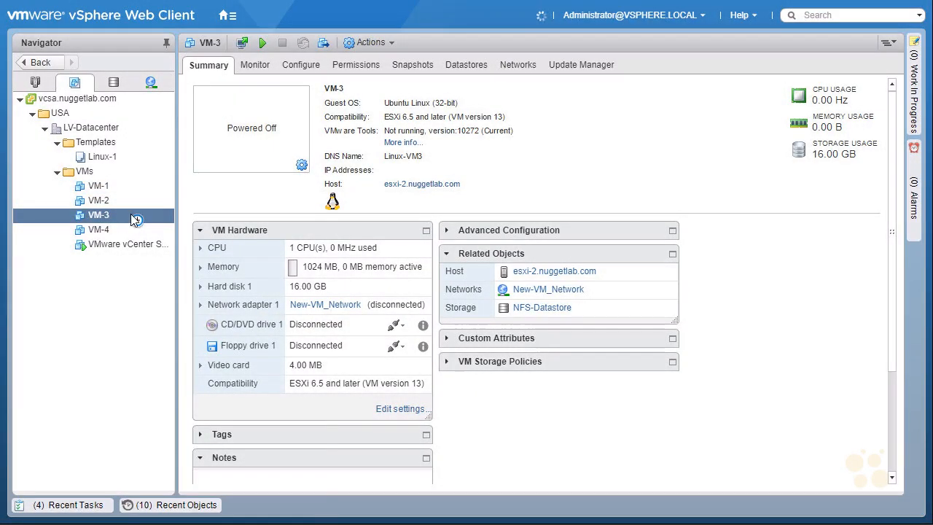
Migrate VM-3 to host esxi-3.nuggetlab.com, changing the compute resource only
right_click(133, 217)
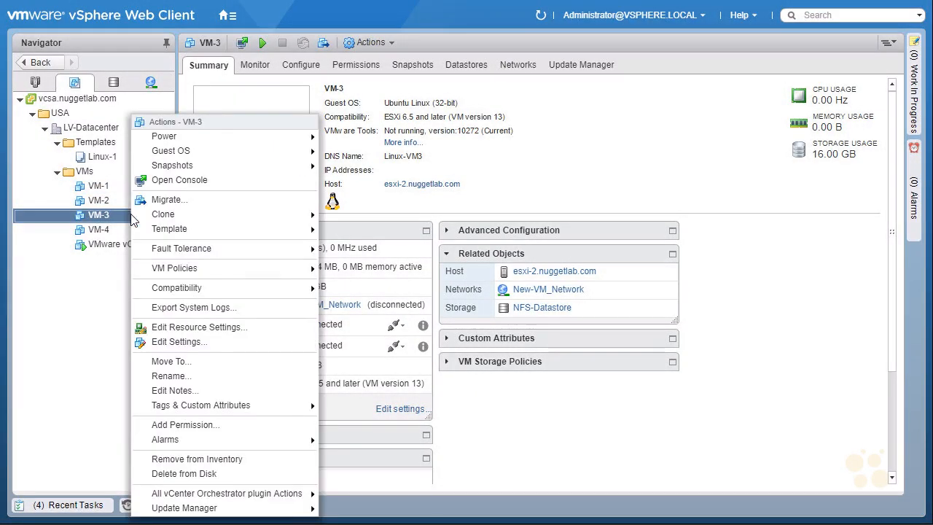
left_click(232, 205)
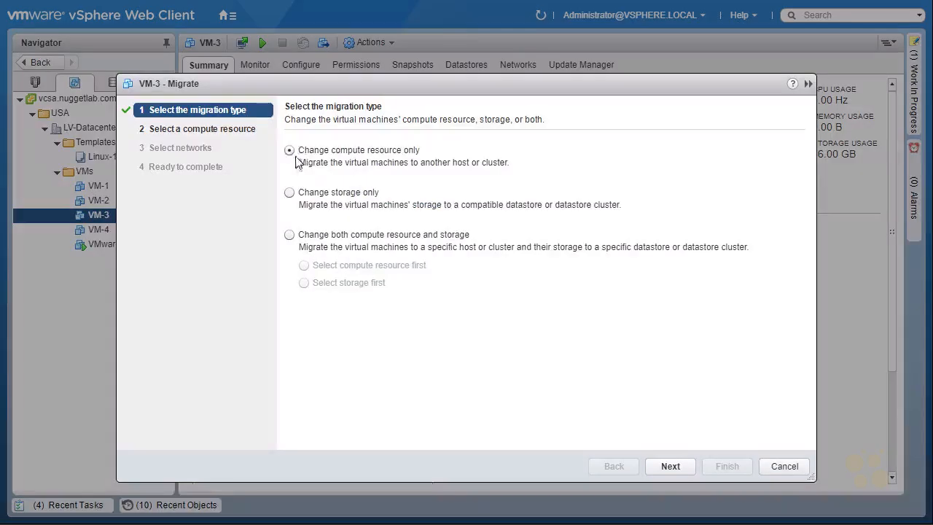
left_click(670, 467)
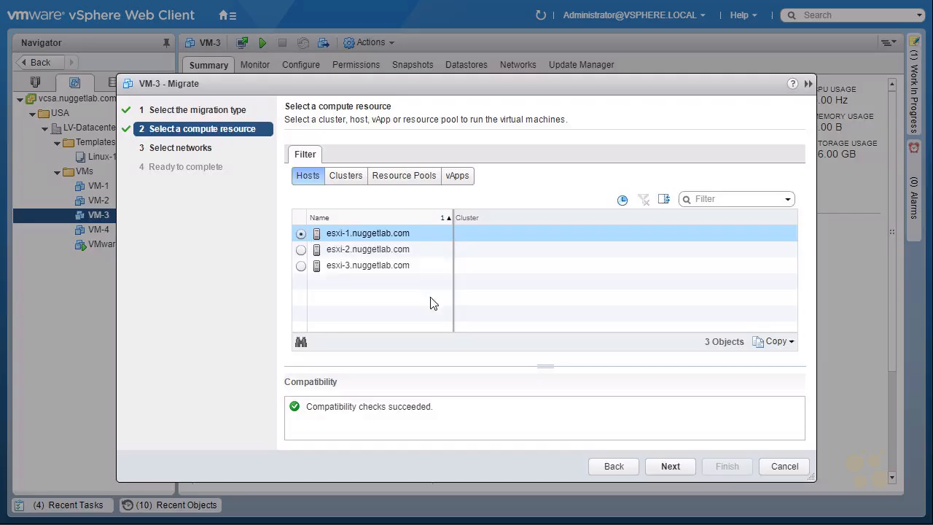
left_click(301, 267)
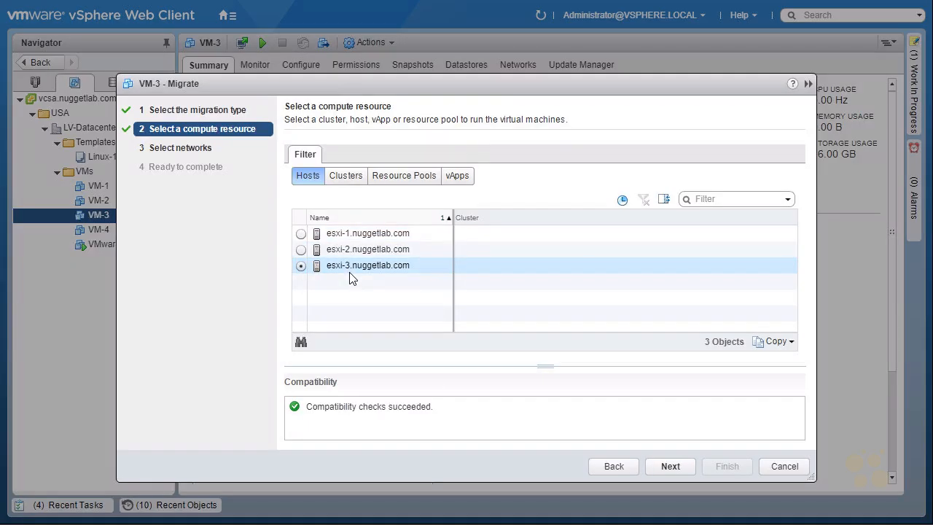
left_click(670, 466)
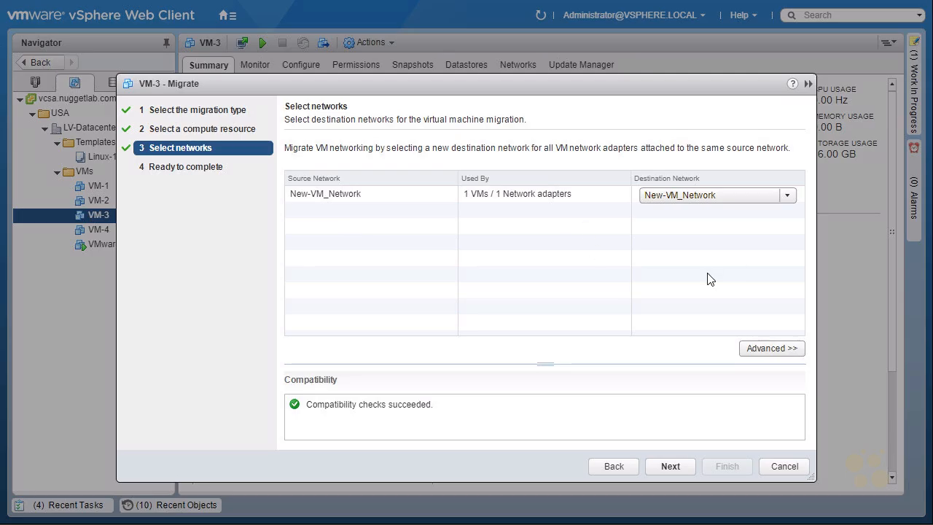
left_click(678, 471)
left_click(740, 467)
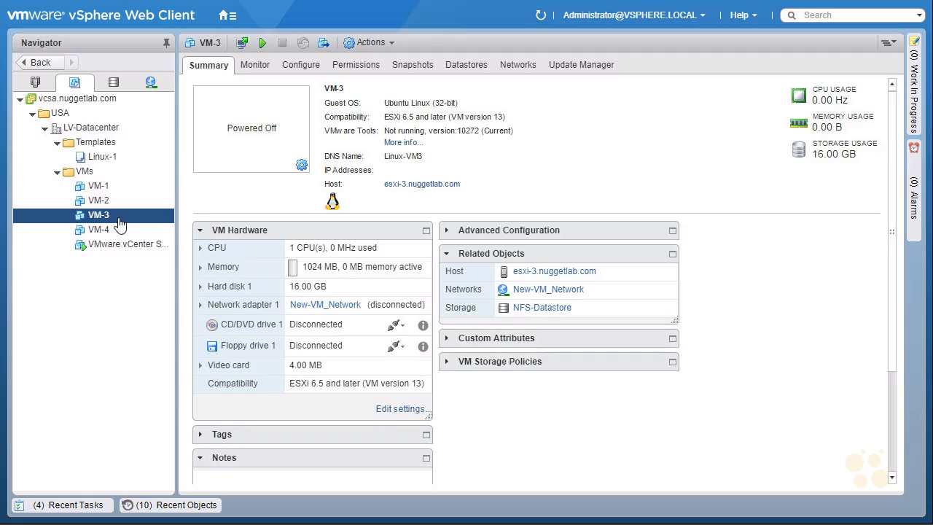
Mark up the screen, then show VM-4's summary on esxi-3.nuggetlab.com
mouse_move(541, 22)
left_mouse_down()
mouse_move(541, 3)
mouse_move(530, 23)
left_mouse_up()
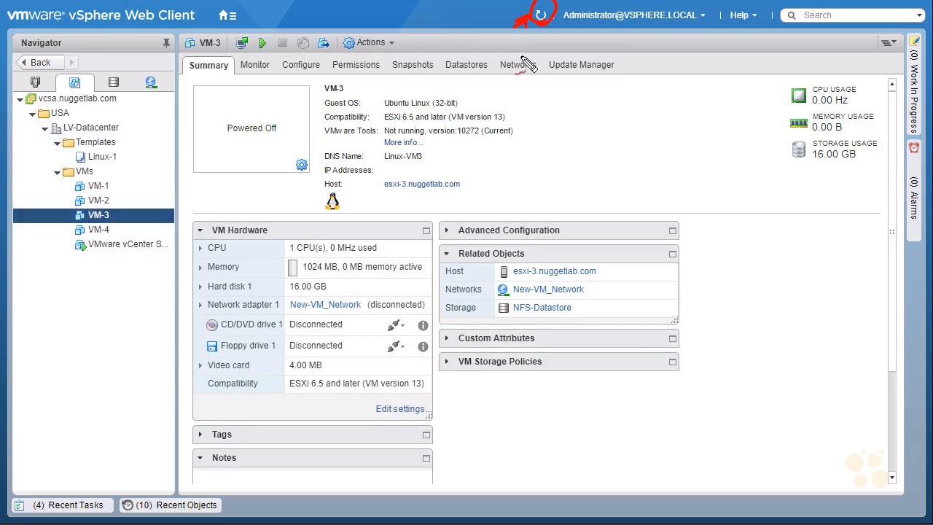
mouse_move(533, 277)
left_mouse_down()
mouse_move(519, 286)
mouse_move(587, 277)
mouse_move(558, 264)
mouse_move(511, 279)
left_mouse_up()
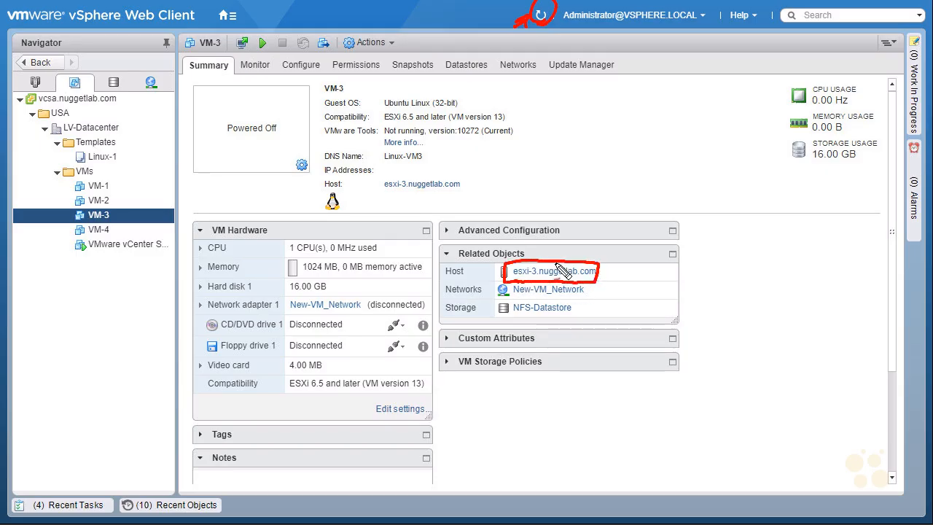
key("Escape")
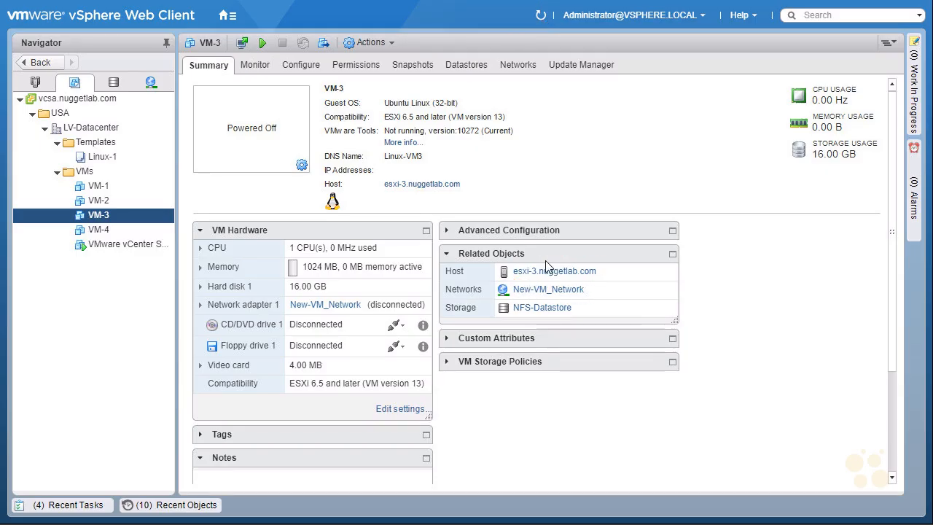
left_click(124, 231)
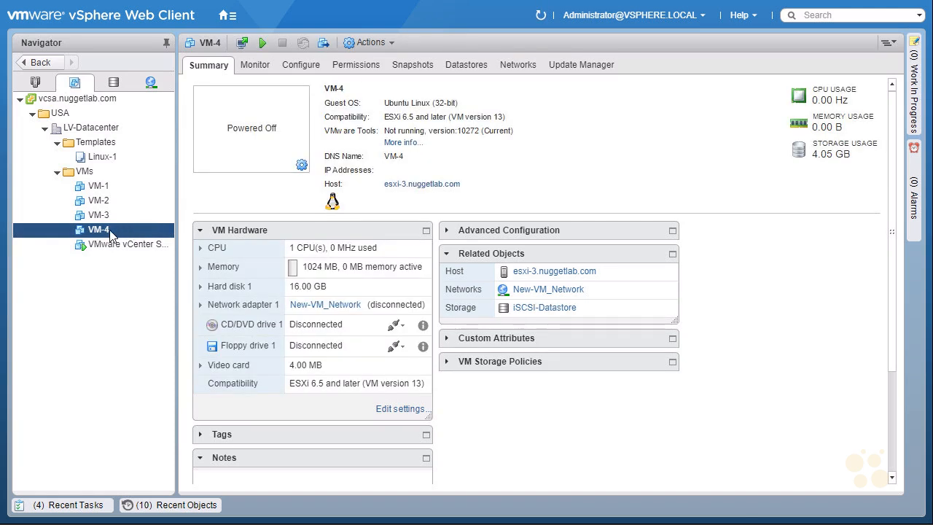
Mark up VM-4's host and storage placement in its Related Objects
key("ctrl+shift+d")
left_click_drag(627, 244, 608, 267)
left_click_drag(609, 257, 623, 264)
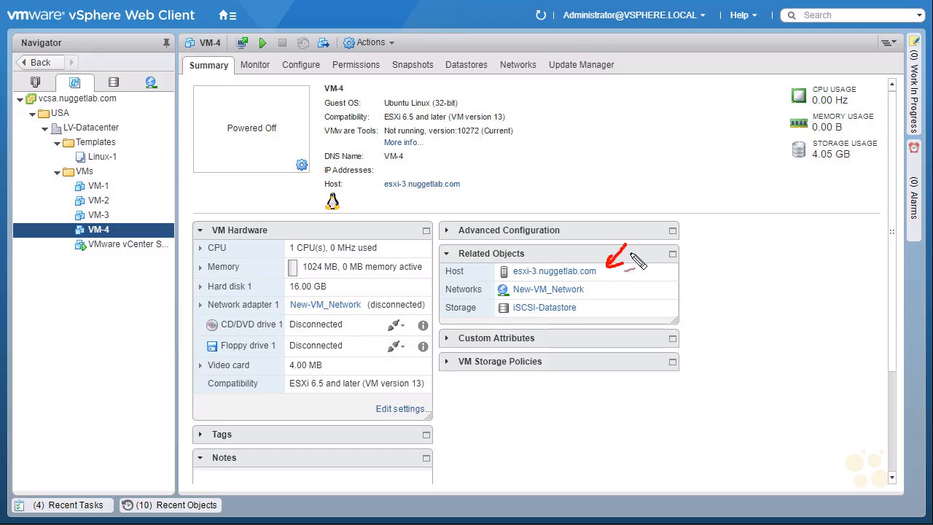
mouse_move(612, 296)
left_mouse_down()
mouse_move(598, 311)
mouse_move(609, 309)
left_mouse_up()
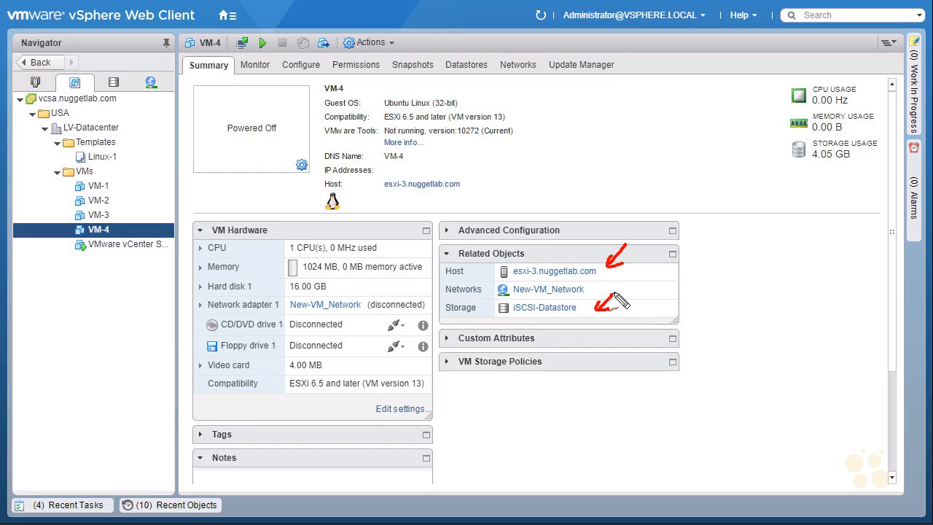
key("Escape")
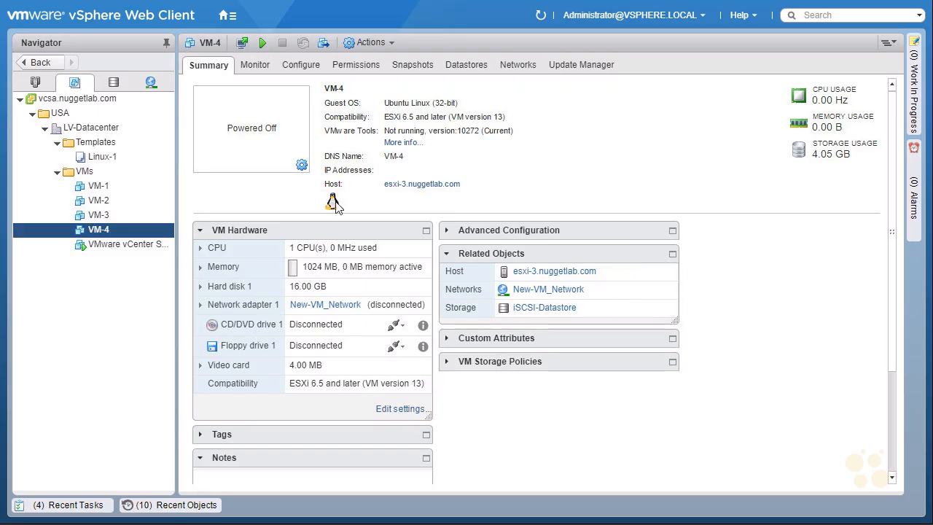
Check VM-1's summary and Recent Tasks, then open its iSCSI-Datastore
left_click(124, 187)
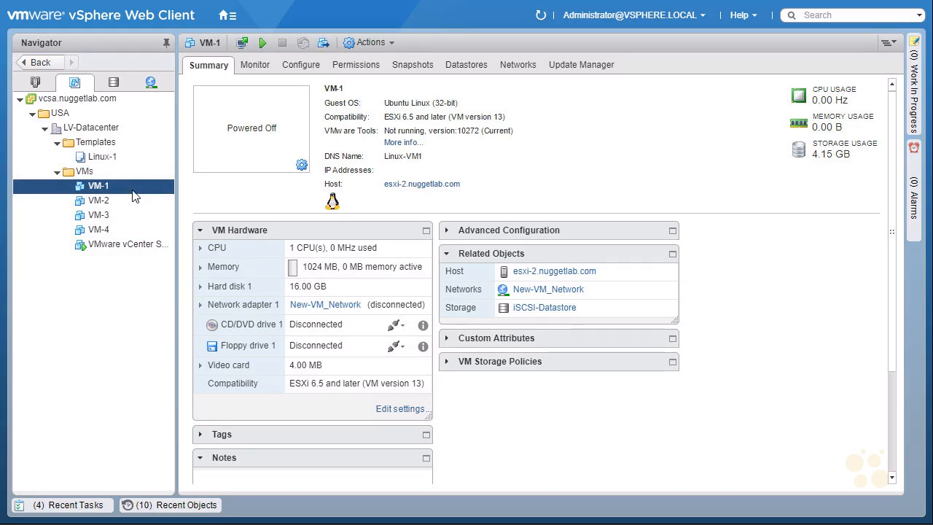
left_click(68, 506)
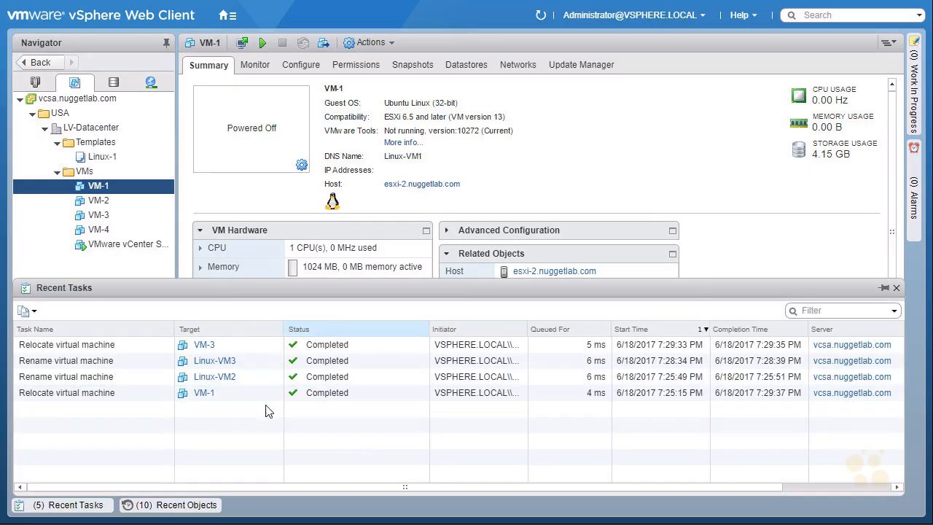
left_click(103, 190)
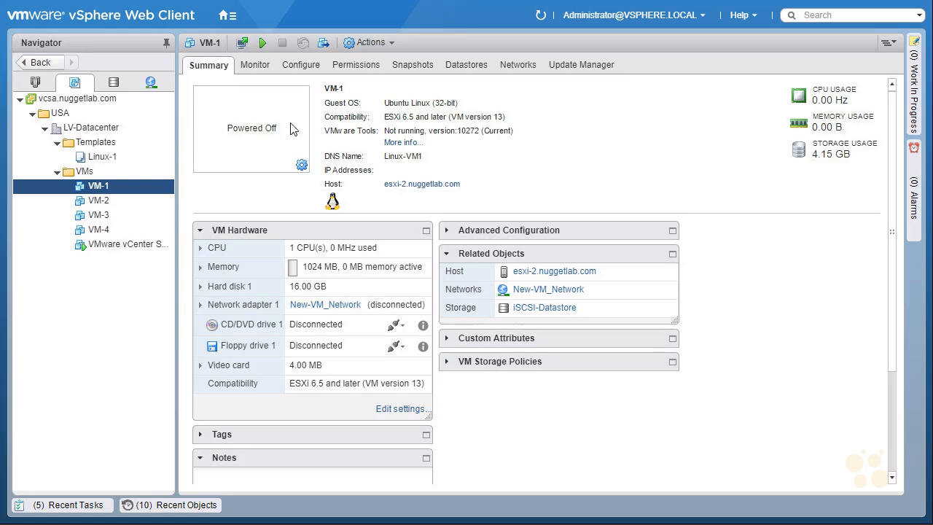
left_click(555, 312)
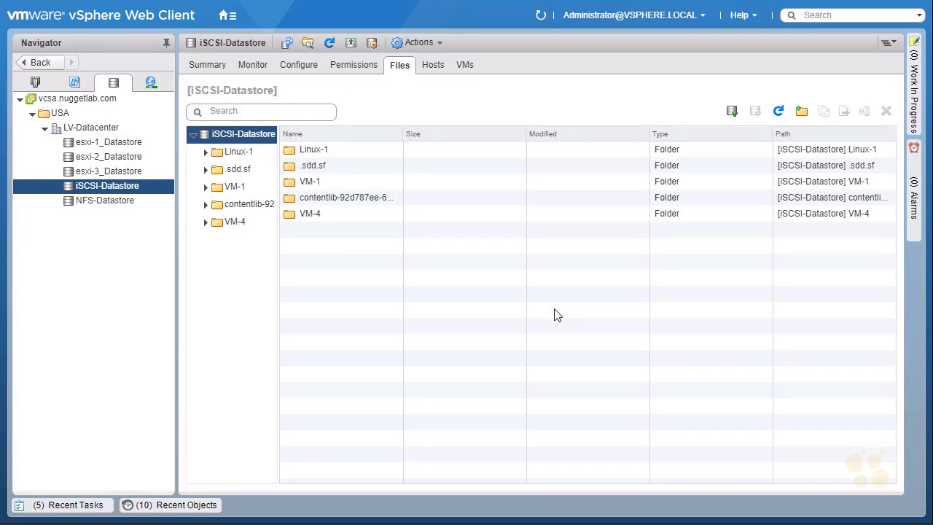
List the contents of the VM-1 folder in iSCSI-Datastore's Files tab
left_click(236, 187)
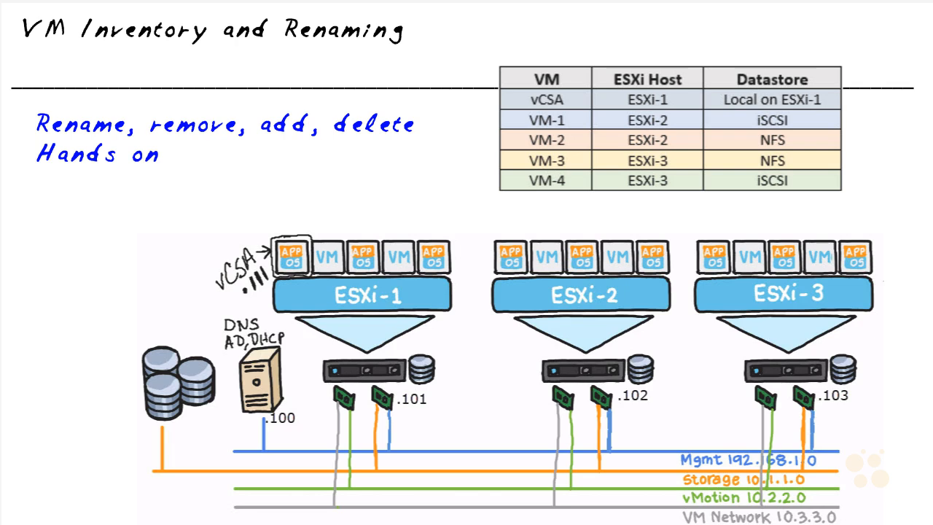
left_click_drag(150, 132, 226, 128)
left_click_drag(259, 136, 310, 134)
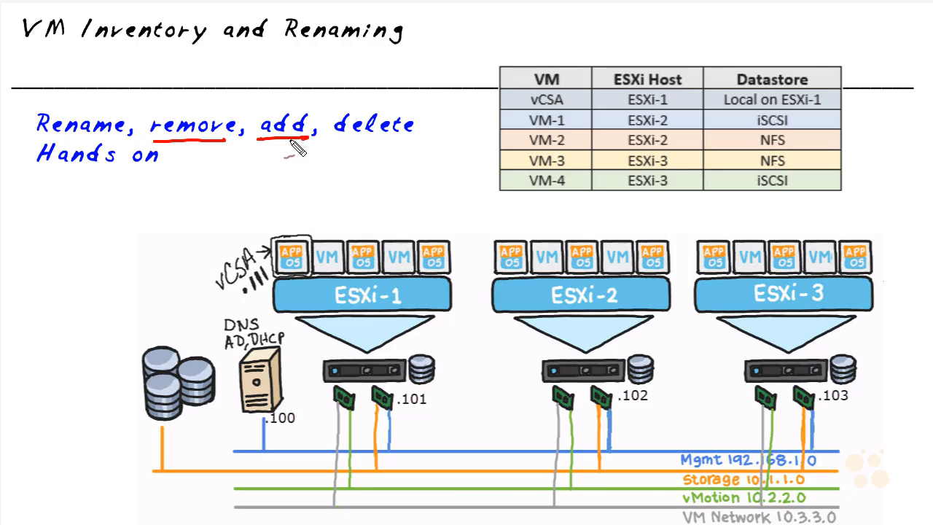